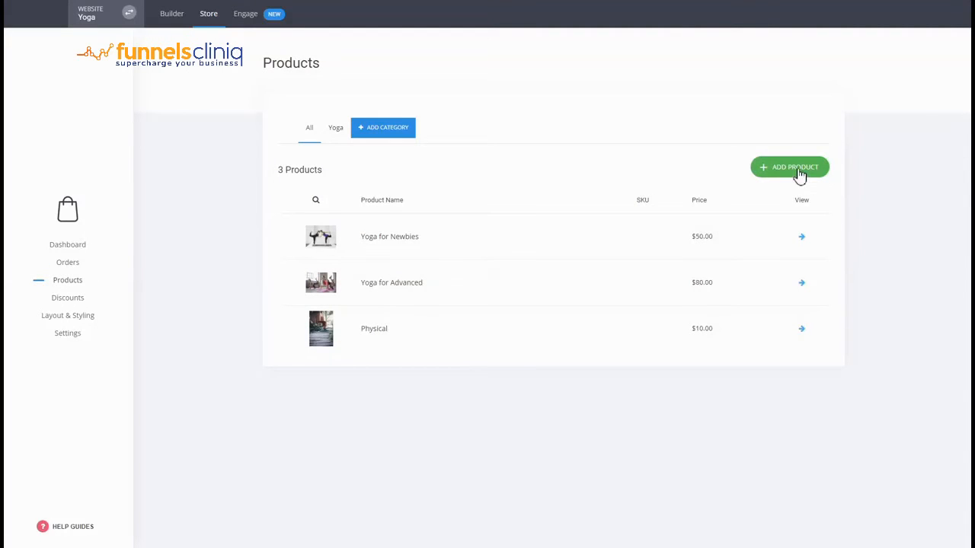
# Step: View the product types that can be added to the Yoga store without adding a product
pyautogui.click(800, 171)
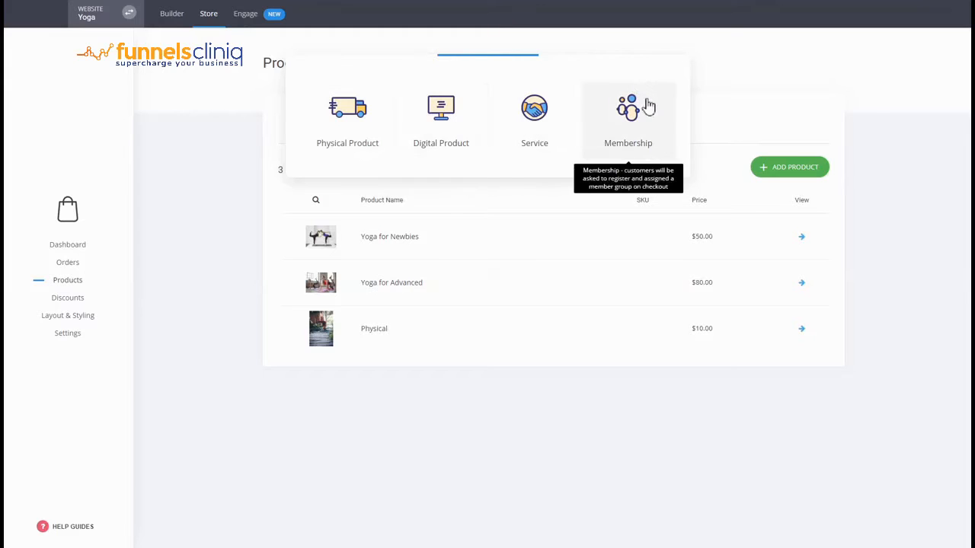
pyautogui.click(445, 483)
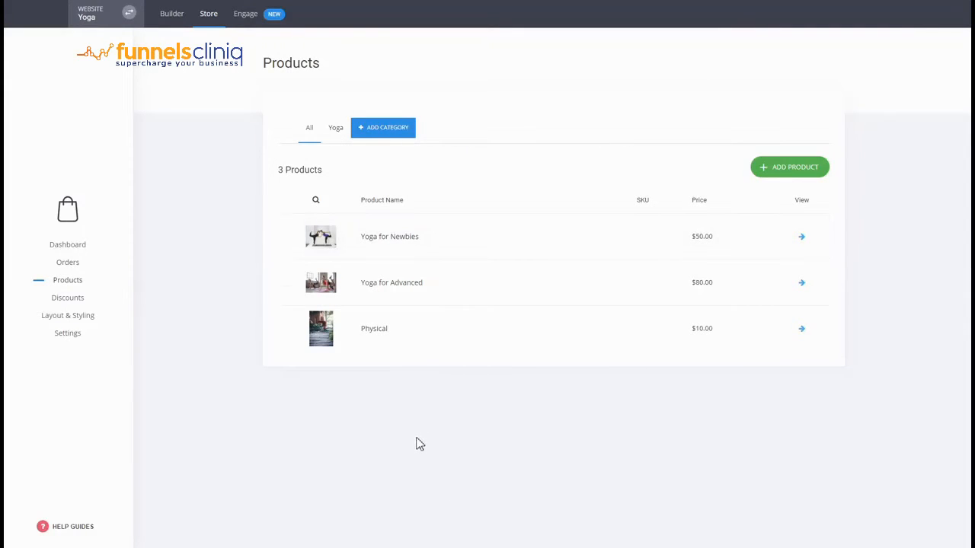
# Step: Switch from the Yoga store to the website builder and start creating a new funnel
pyautogui.click(180, 27)
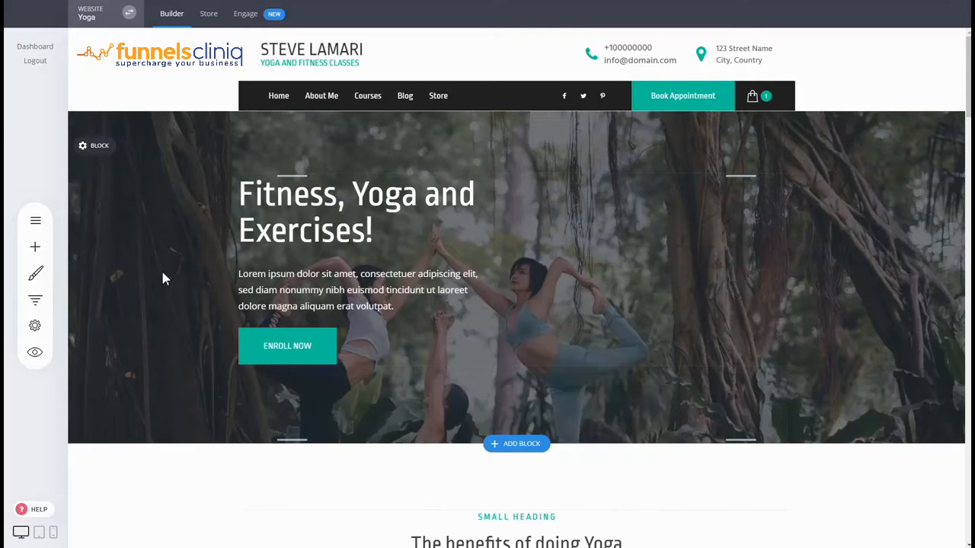
pyautogui.click(36, 301)
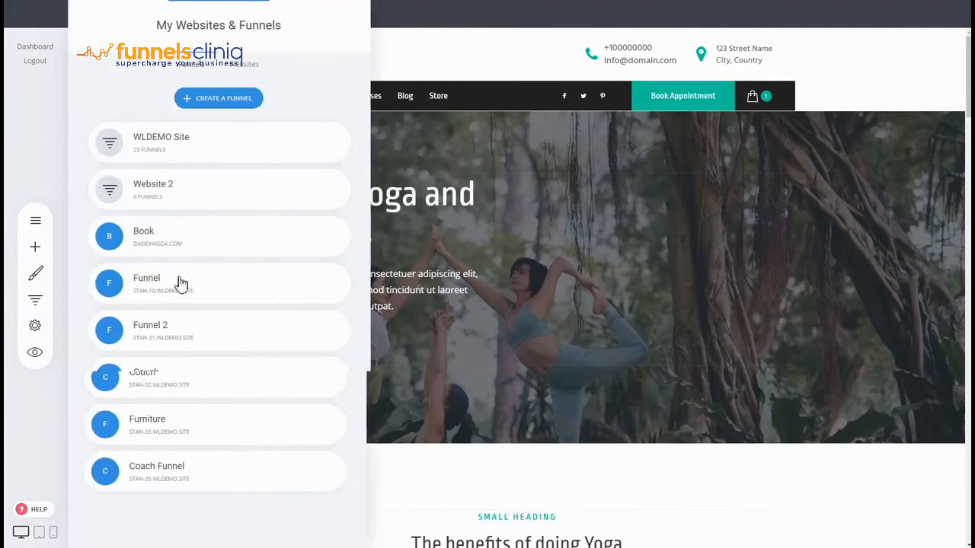
pyautogui.click(239, 106)
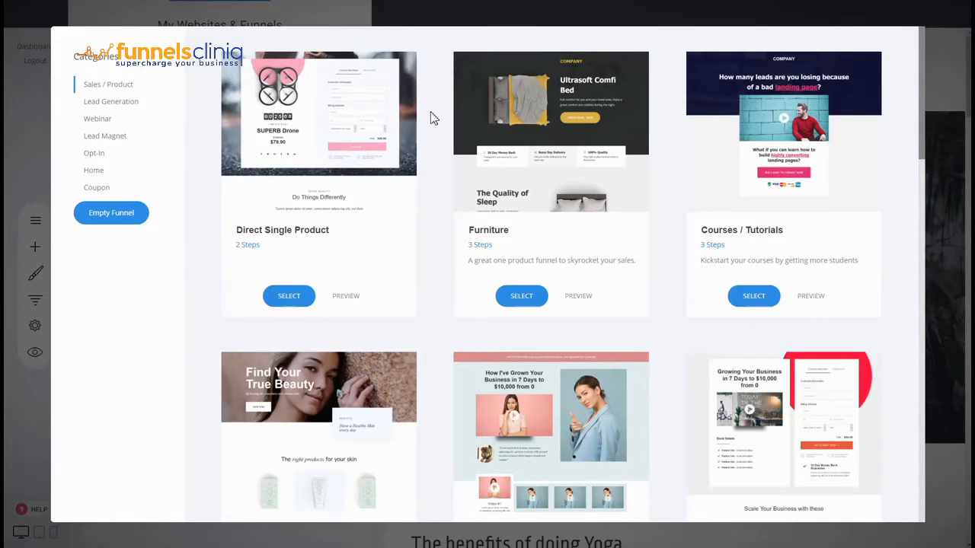
# Step: Browse the funnel templates in the Sales / Product category
pyautogui.scroll(-6, 431, 114)
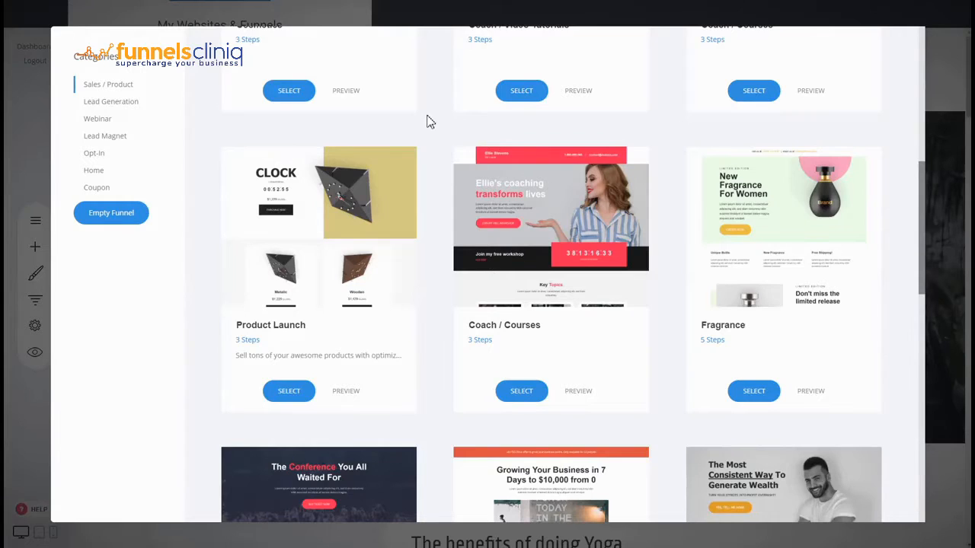
pyautogui.scroll(6, 430, 122)
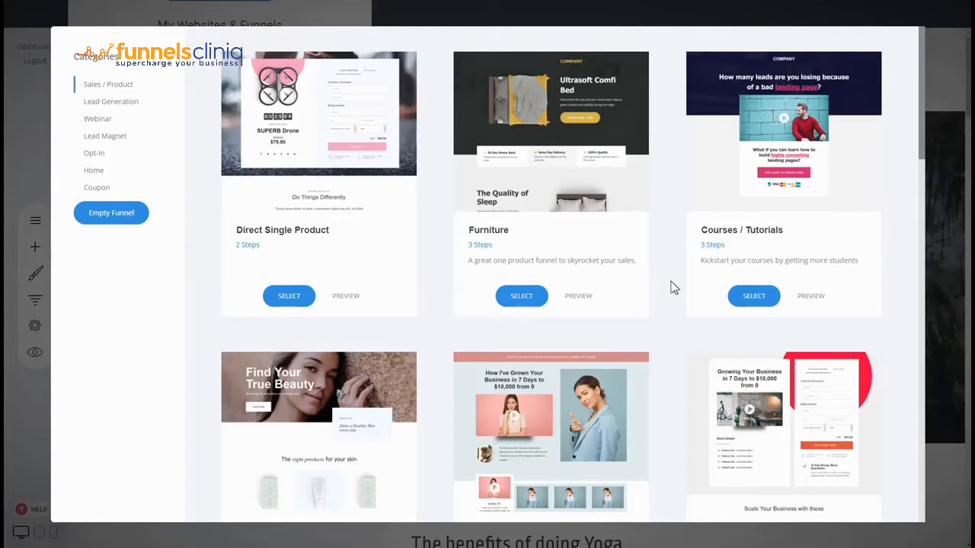
pyautogui.scroll(-2, 672, 287)
pyautogui.scroll(-3, 672, 287)
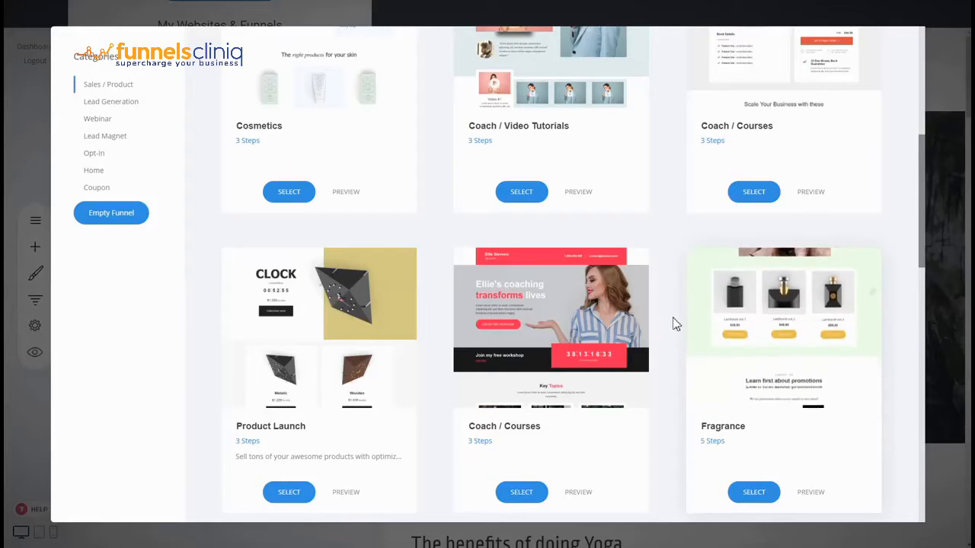
pyautogui.scroll(-1, 670, 322)
pyautogui.scroll(-10, 668, 320)
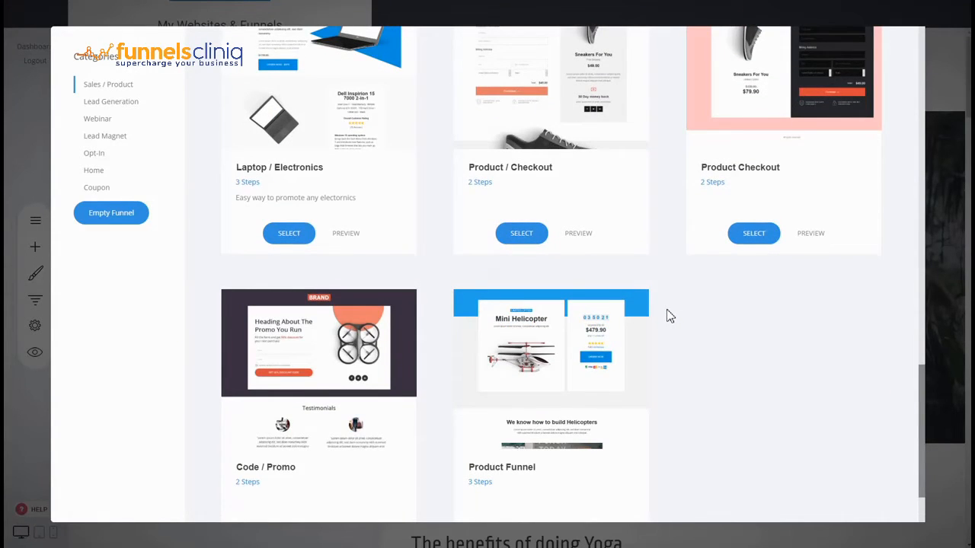
pyautogui.scroll(12, 667, 310)
pyautogui.scroll(1, 667, 310)
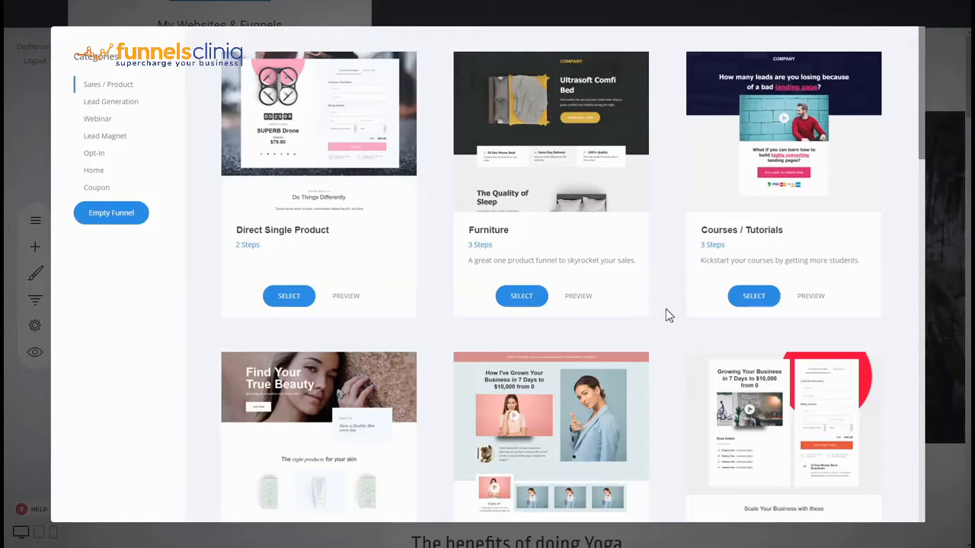
# Step: Create a funnel from the Furniture template and name it Sales Funnel
pyautogui.moveTo(556, 157)
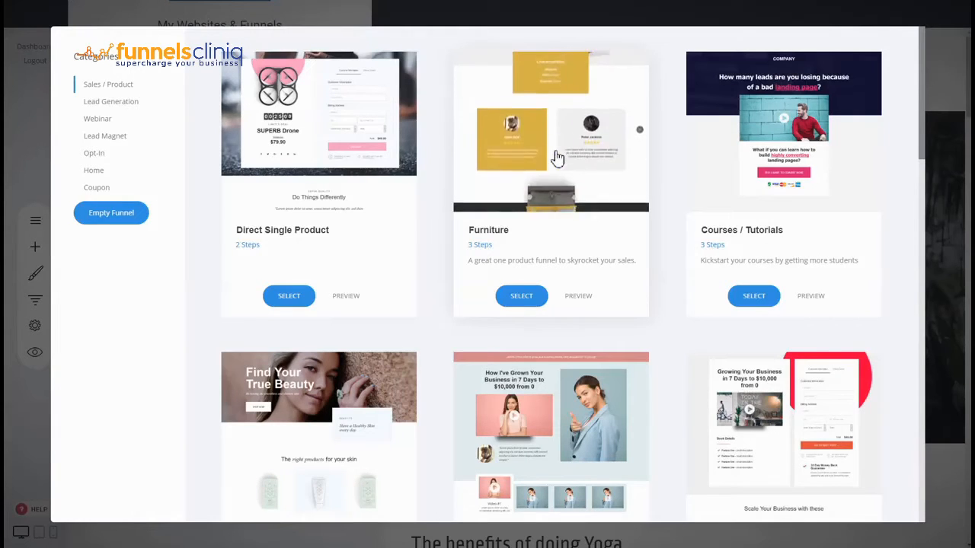
pyautogui.click(527, 301)
pyautogui.click(510, 124)
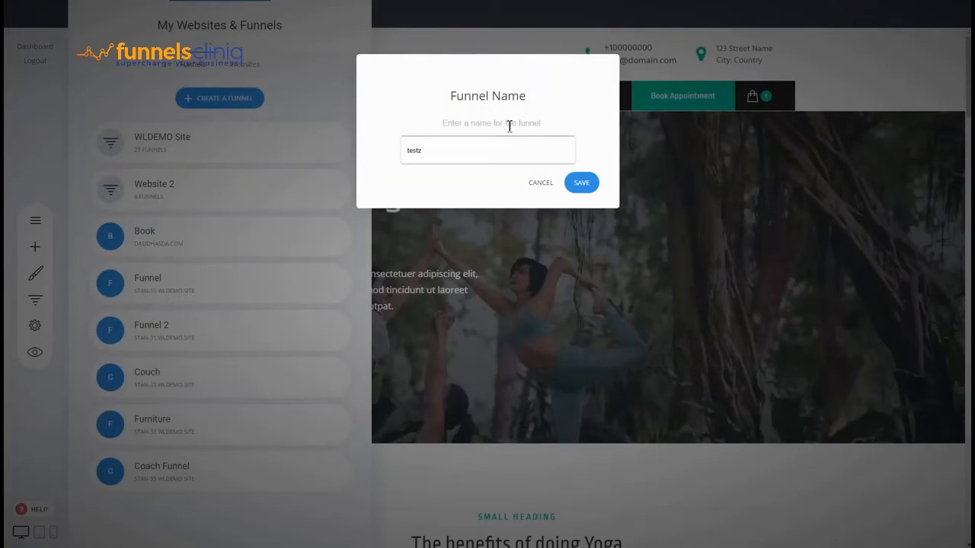
pyautogui.write('Sales Funnel')
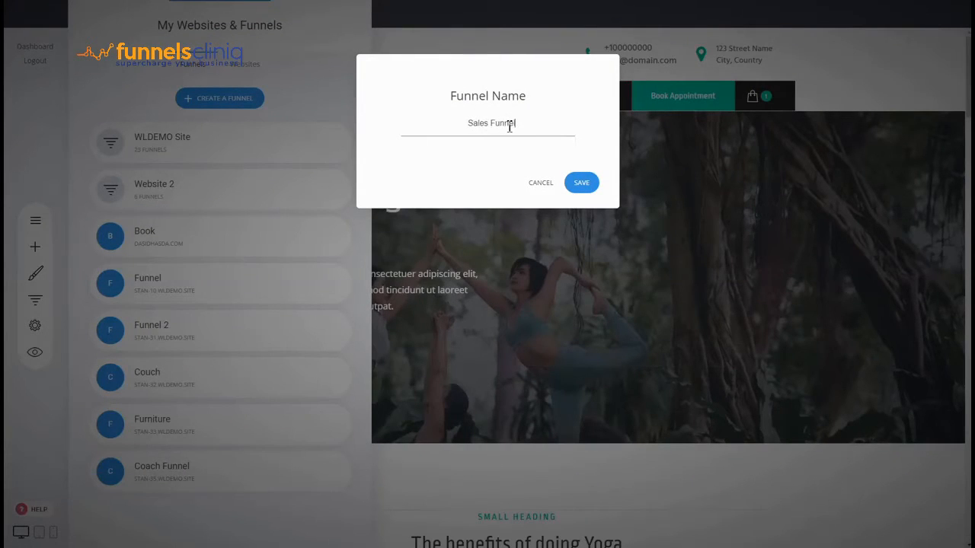
pyautogui.click(593, 186)
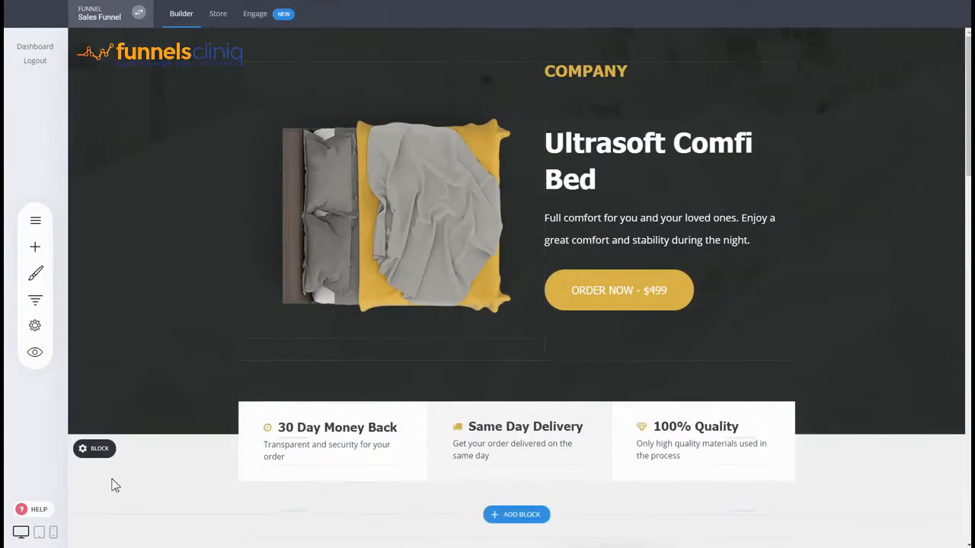
# Step: Review the new funnel's steps and its place in the list of websites and funnels
pyautogui.click(34, 300)
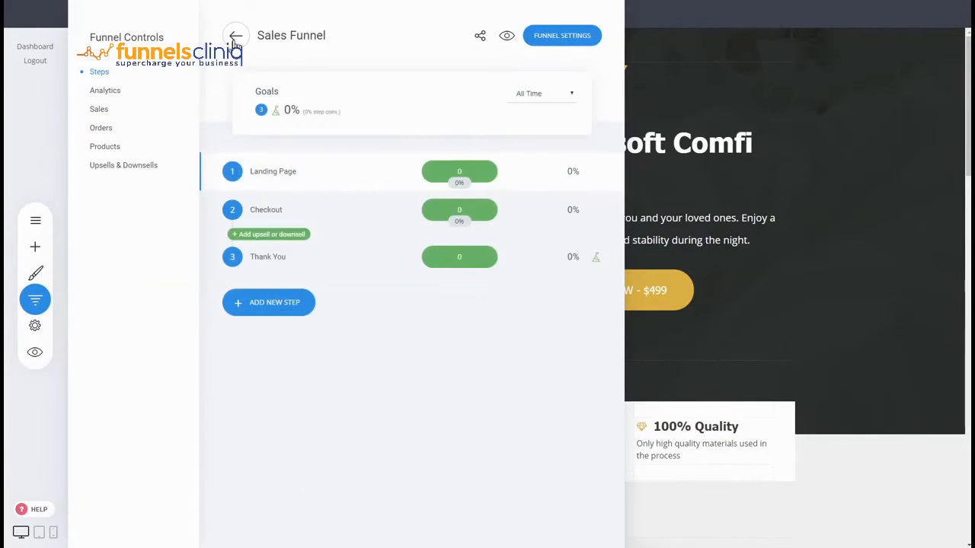
pyautogui.click(234, 38)
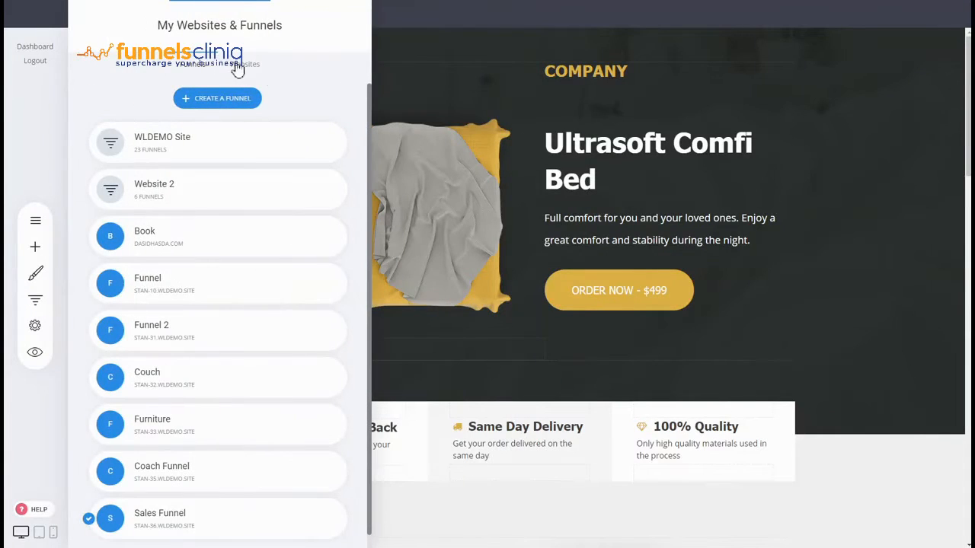
pyautogui.click(440, 115)
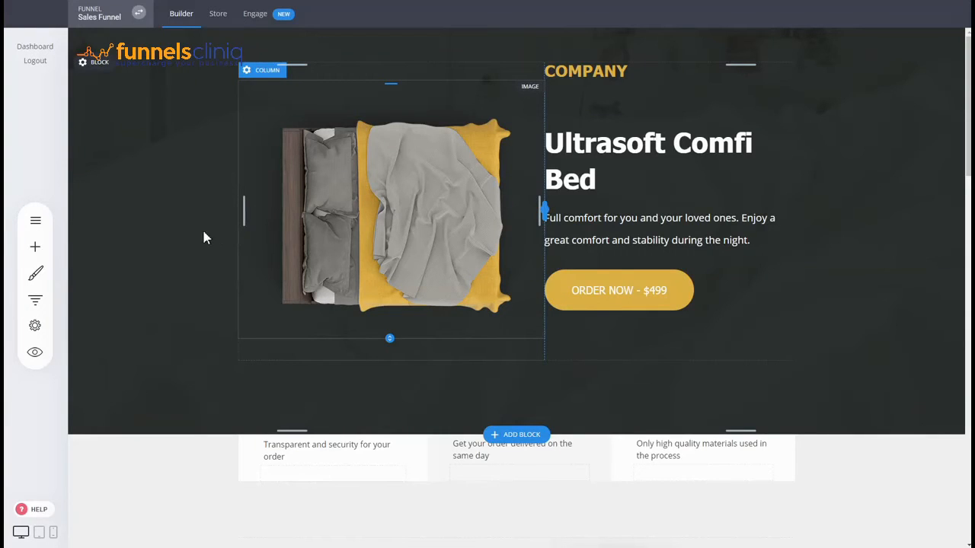
pyautogui.click(34, 301)
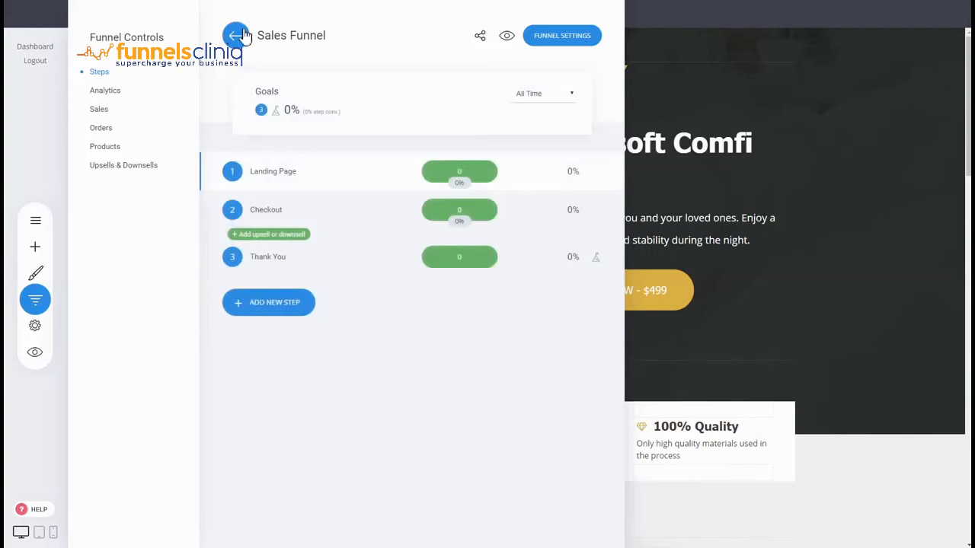
pyautogui.click(238, 35)
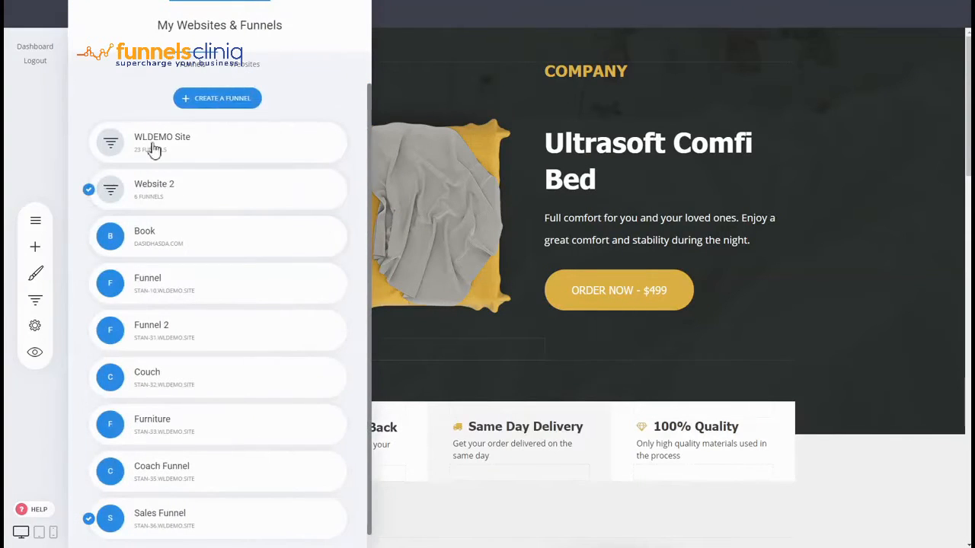
pyautogui.click(176, 34)
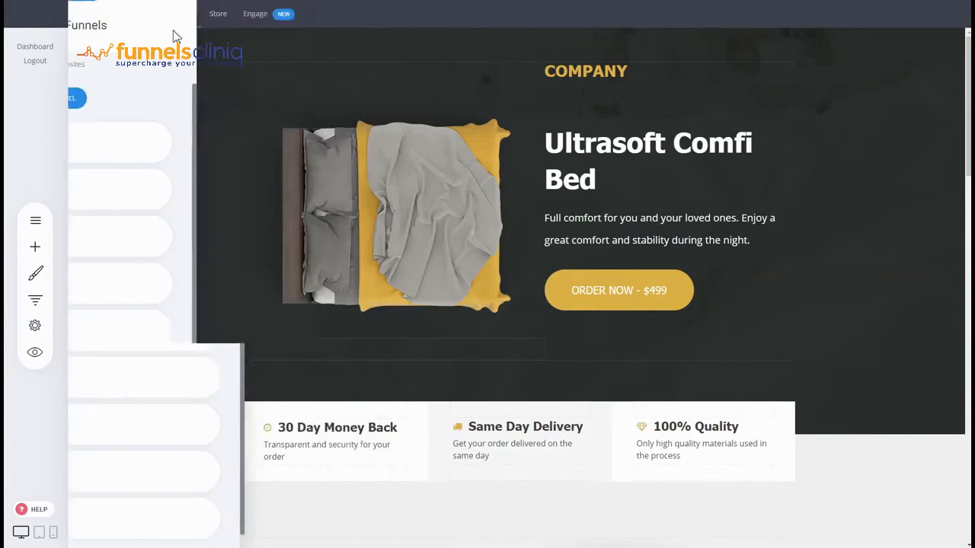
# Step: Move Sales Funnel to the Yoga website within this project
pyautogui.click(137, 13)
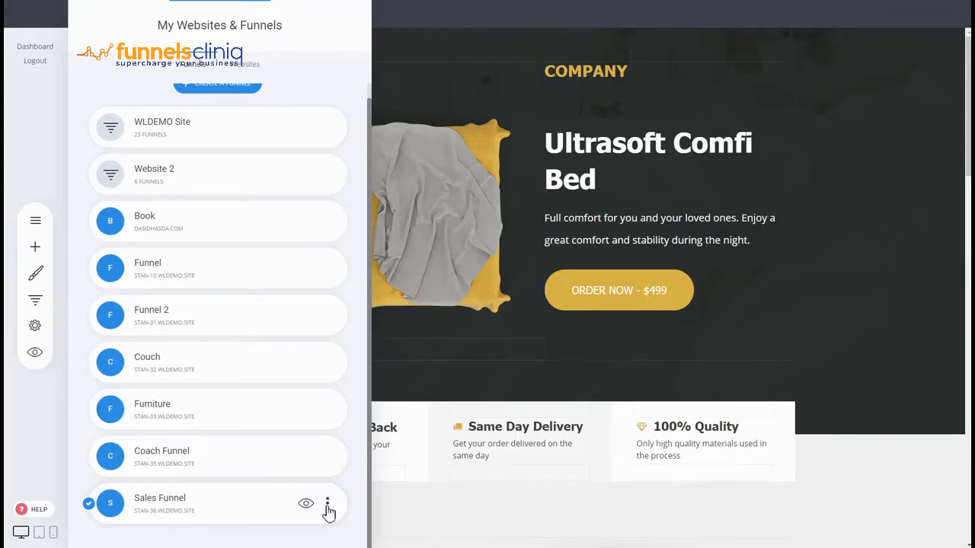
pyautogui.click(327, 506)
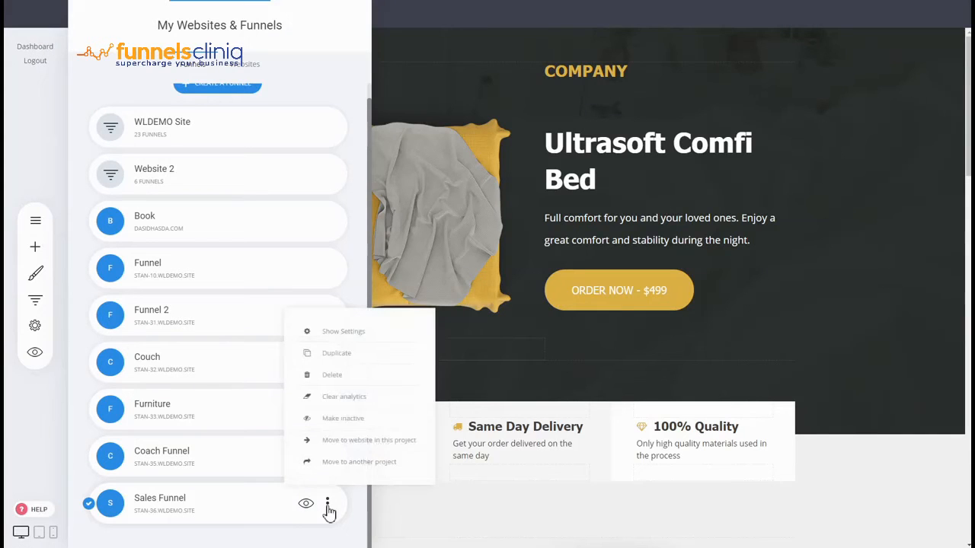
pyautogui.click(333, 448)
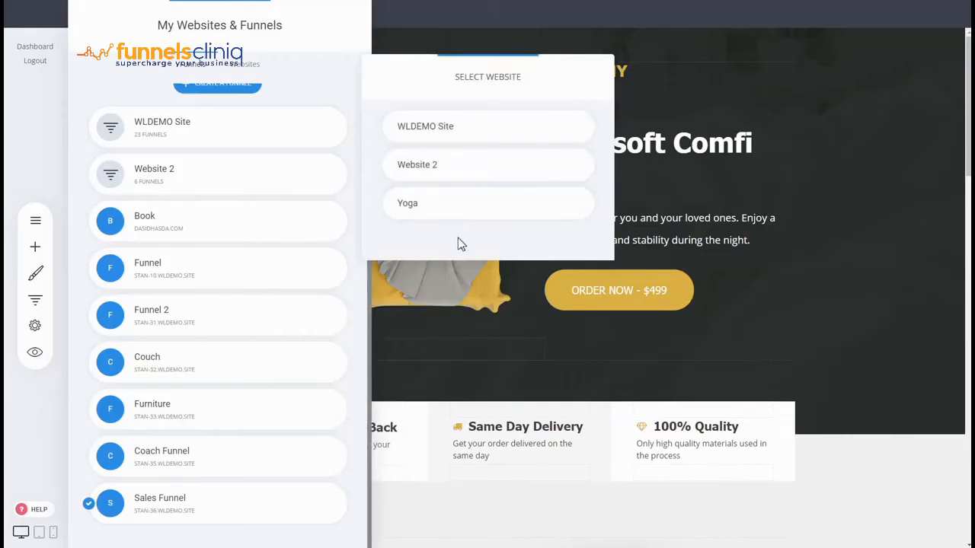
pyautogui.click(462, 206)
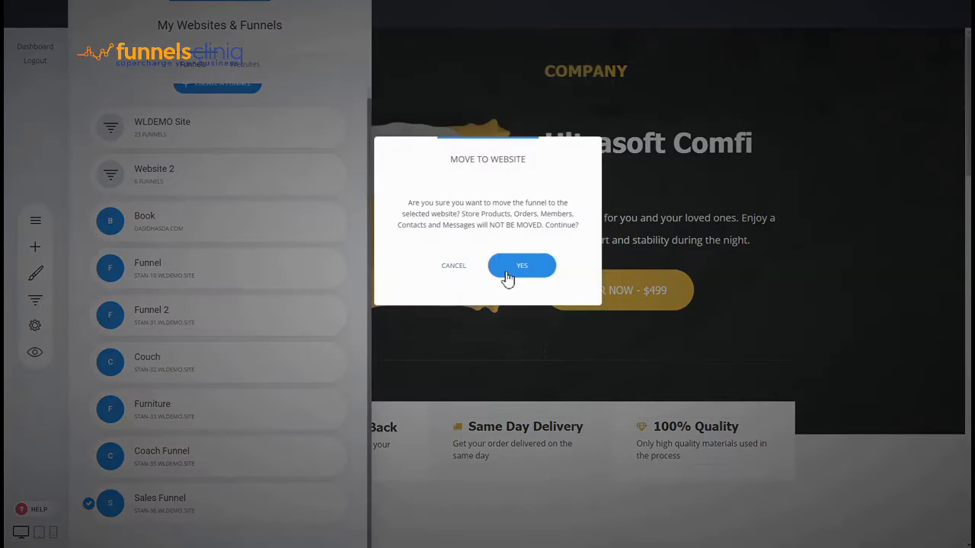
pyautogui.click(522, 266)
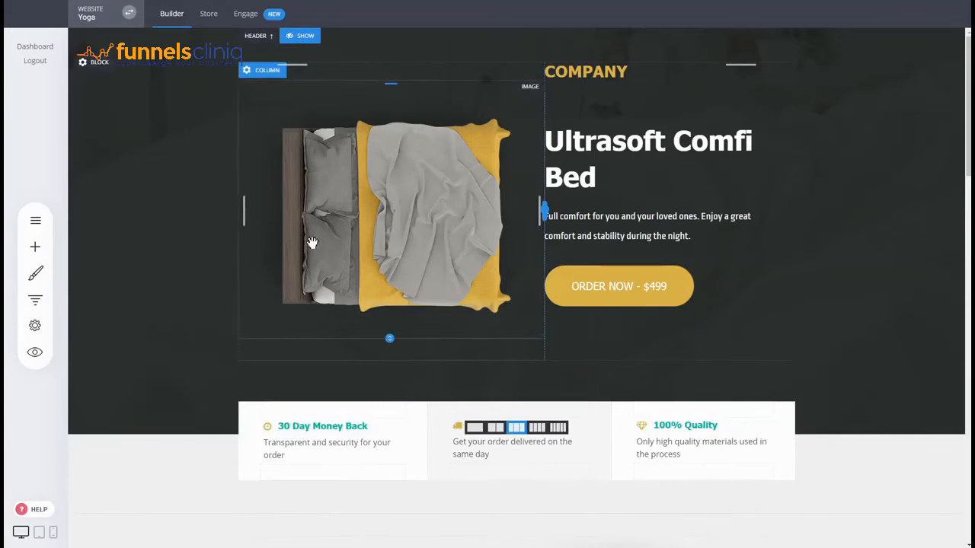
# Step: Check the Sales Funnel's steps and the list of funnels belonging to the Yoga website
pyautogui.click(35, 299)
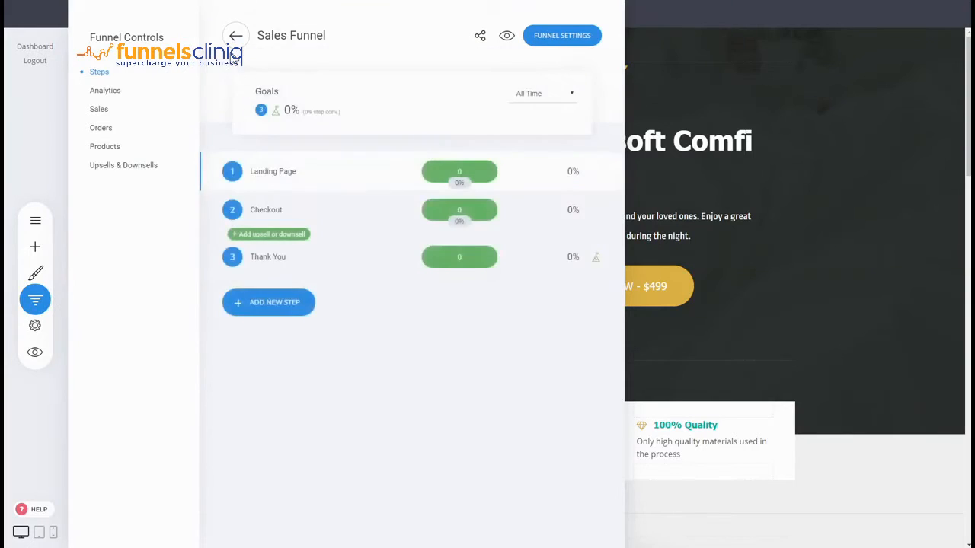
pyautogui.click(236, 35)
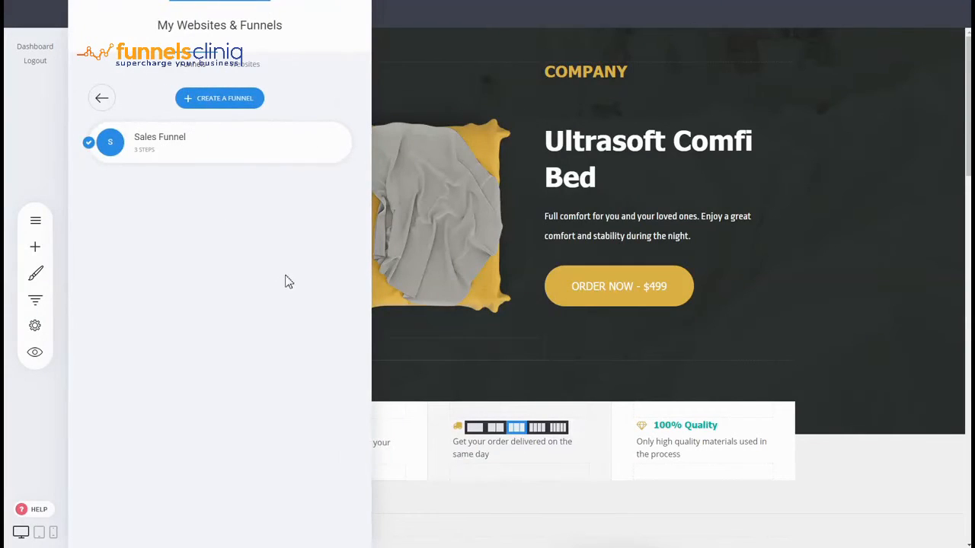
pyautogui.click(531, 190)
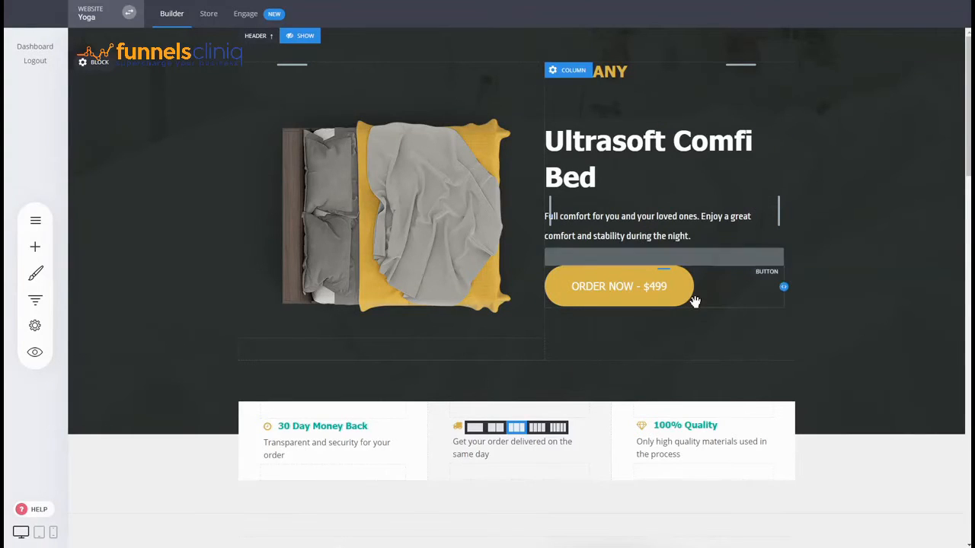
# Step: Examine the Sales Funnel landing page from the product header down to the closing order section
pyautogui.scroll(-3, 843, 305)
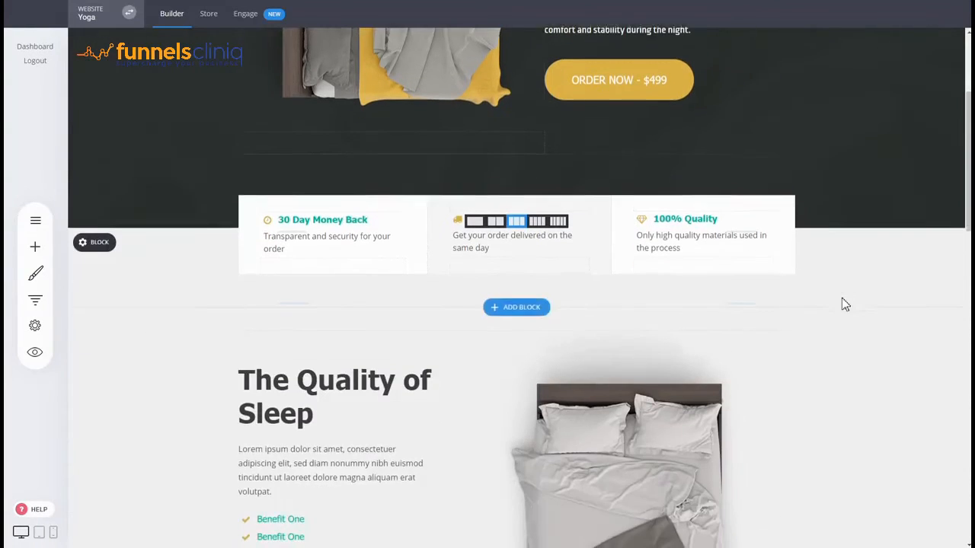
pyautogui.scroll(-3, 844, 303)
pyautogui.scroll(-4, 829, 391)
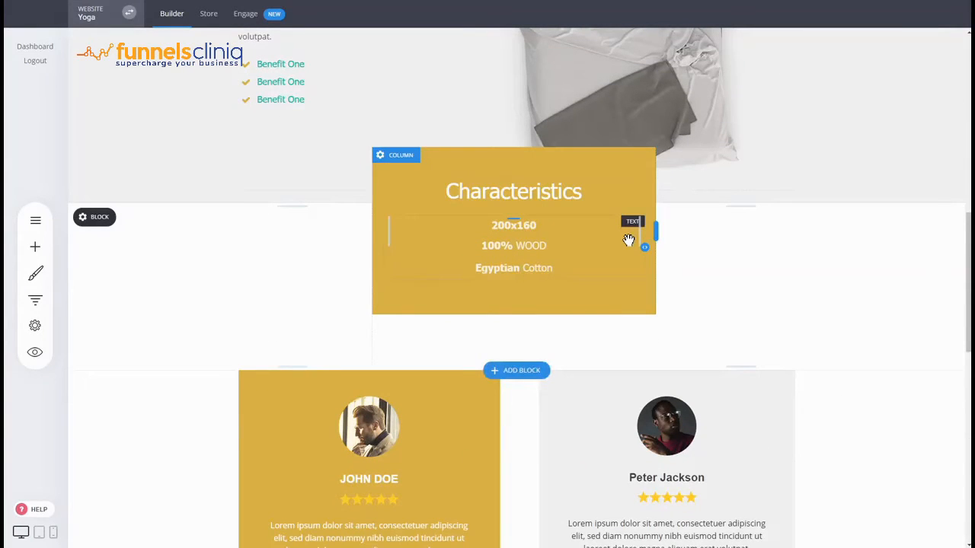
pyautogui.scroll(-1, 790, 286)
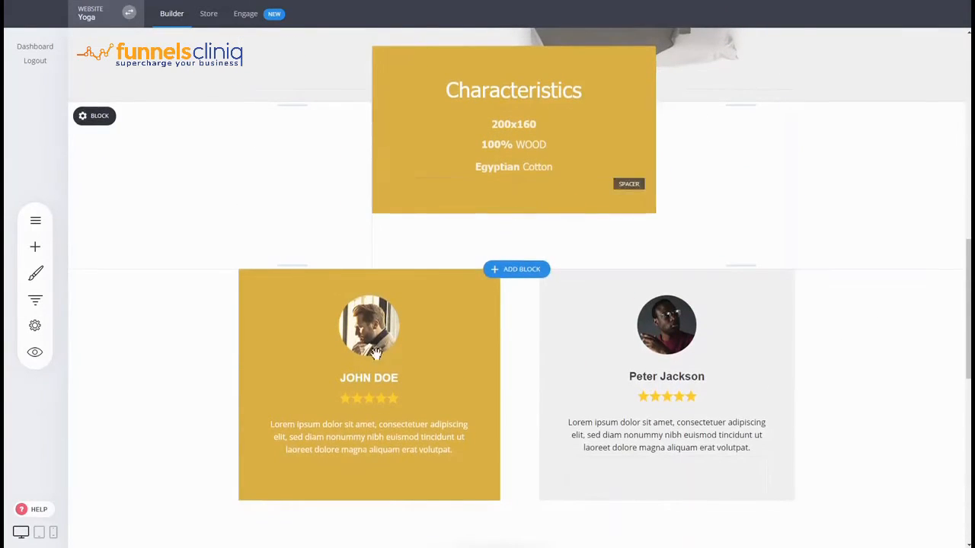
pyautogui.scroll(-2, 640, 267)
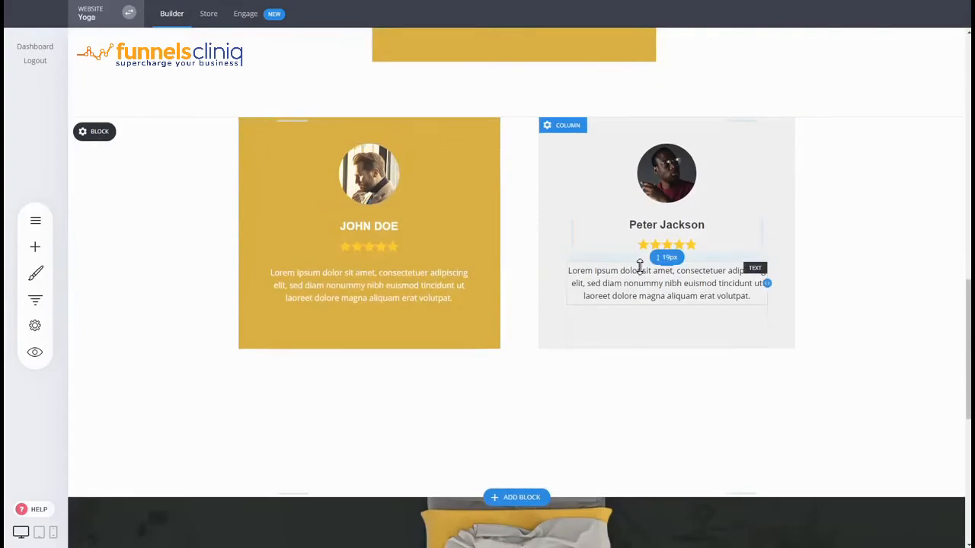
pyautogui.scroll(-1, 640, 269)
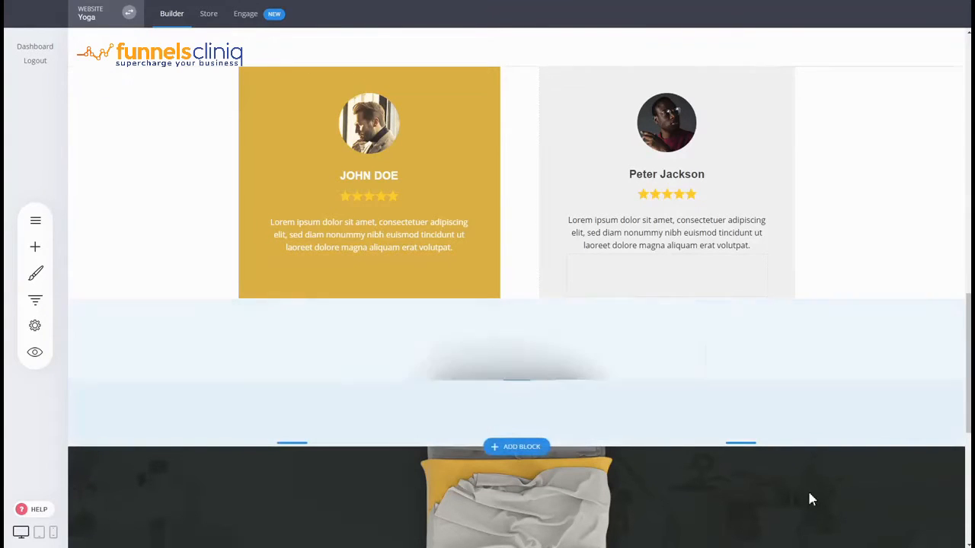
pyautogui.scroll(-5, 807, 489)
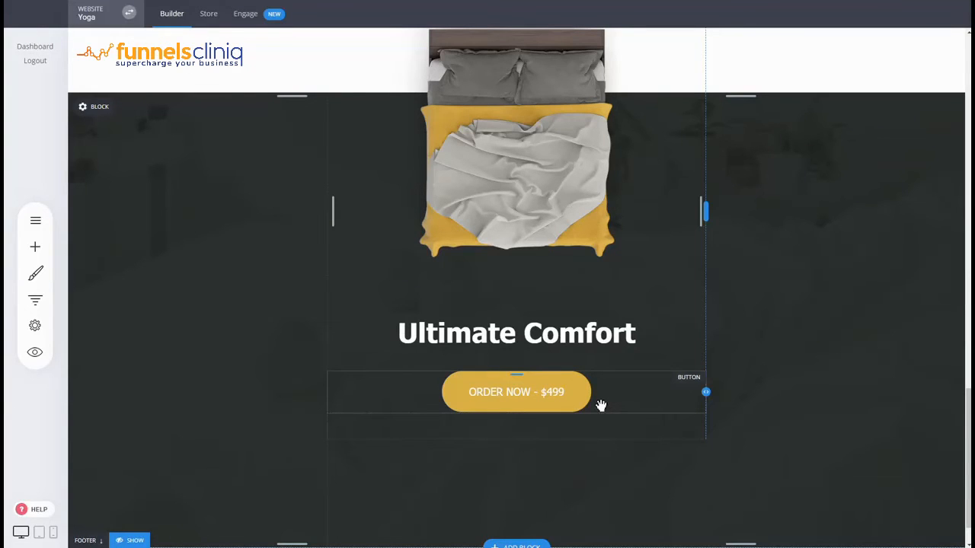
pyautogui.scroll(-1, 609, 400)
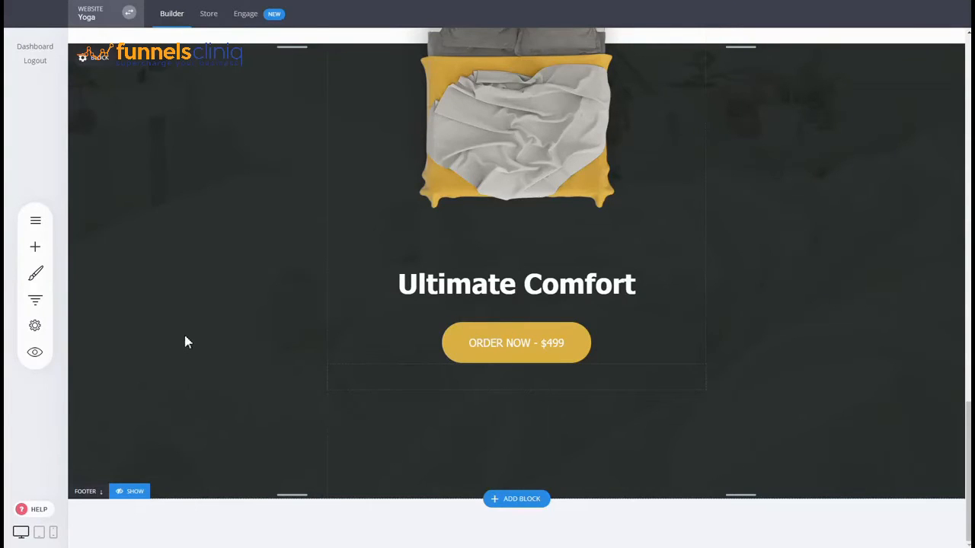
# Step: Open the Checkout page from the Sales Funnel's steps for editing
pyautogui.scroll(15, 801, 383)
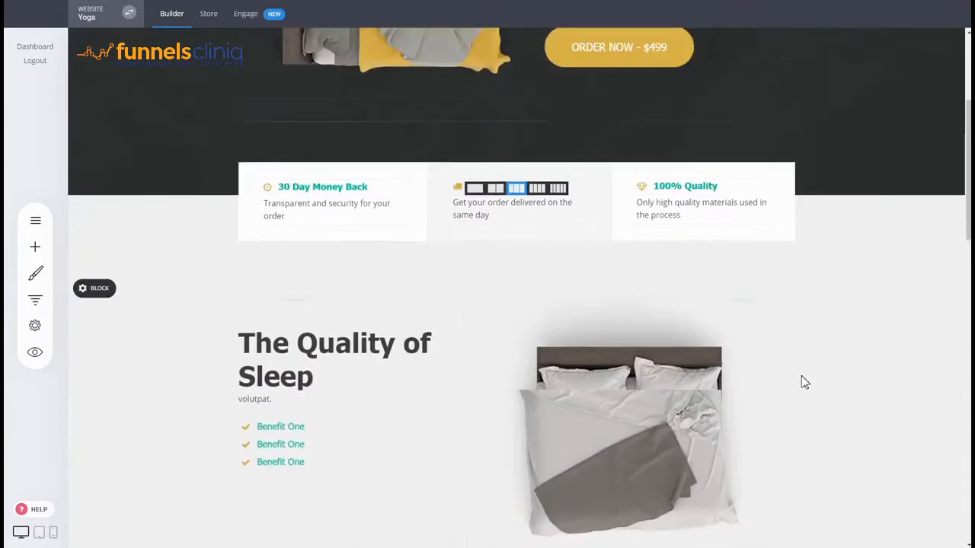
pyautogui.scroll(3, 805, 382)
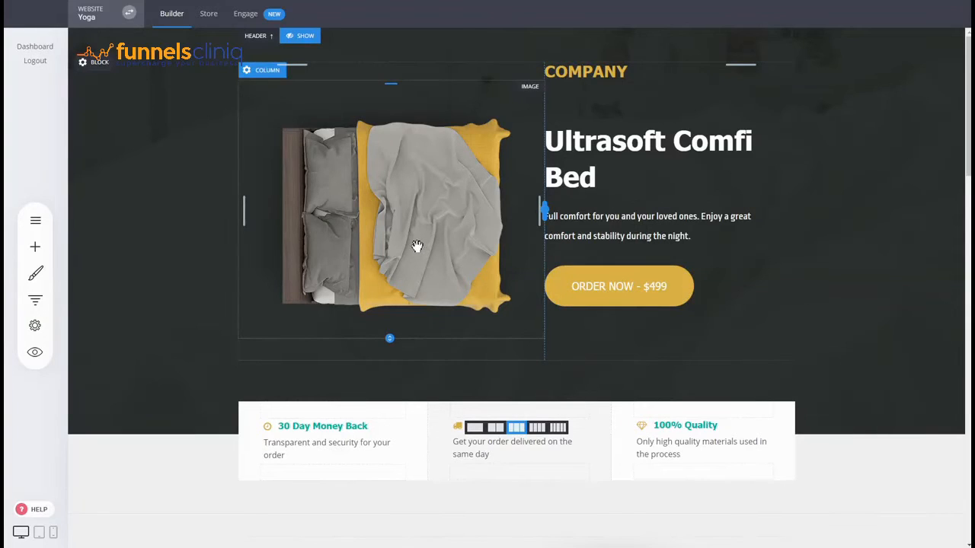
pyautogui.click(35, 299)
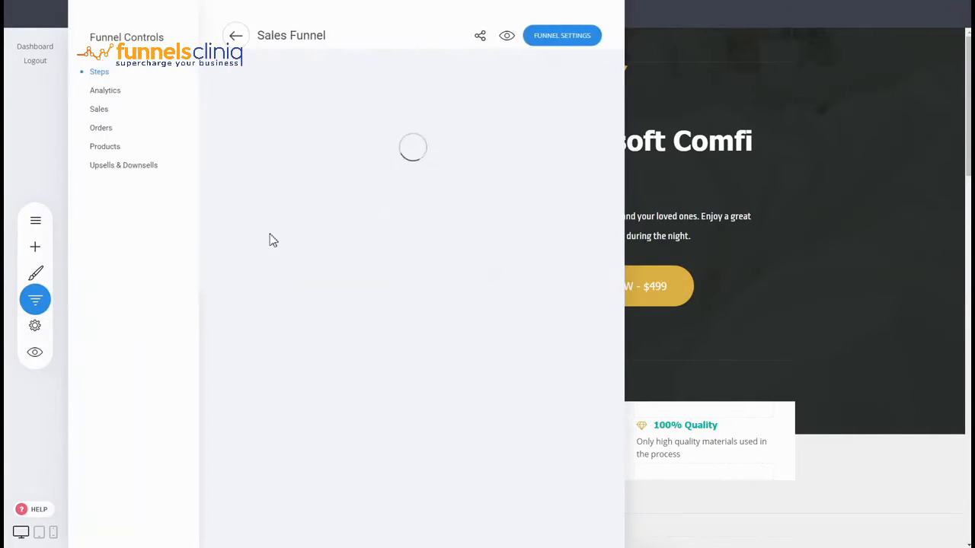
pyautogui.click(264, 213)
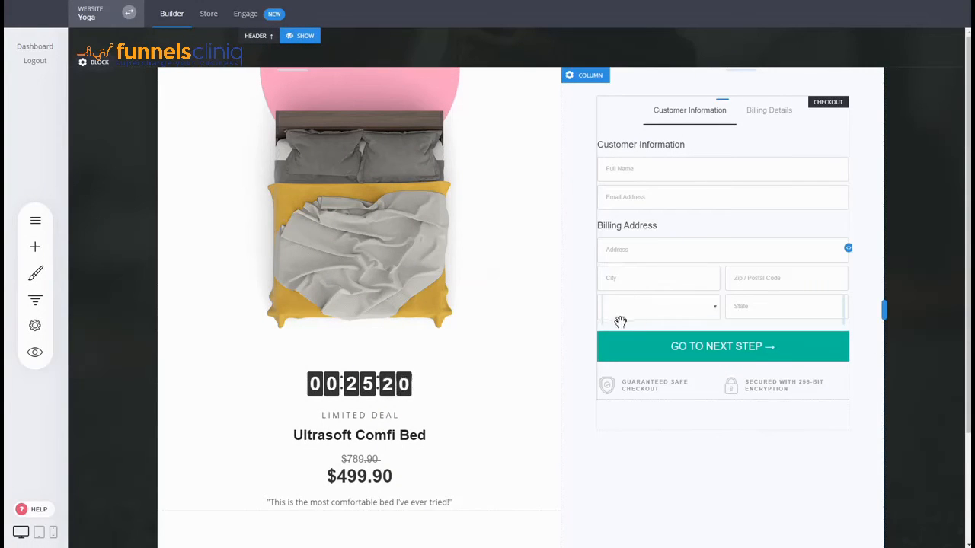
# Step: Set Physical as the checkout form's main product using the Product Select option
pyautogui.click(629, 291)
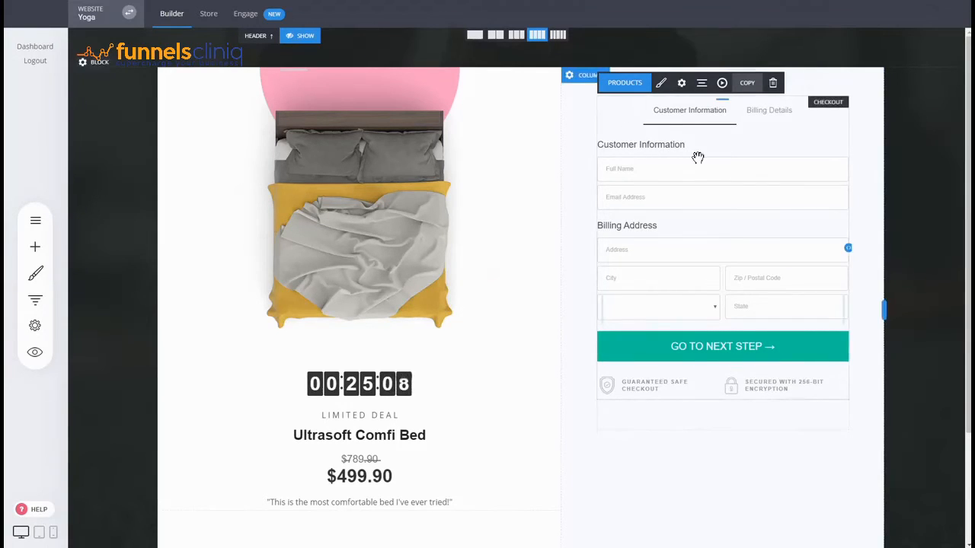
pyautogui.click(625, 83)
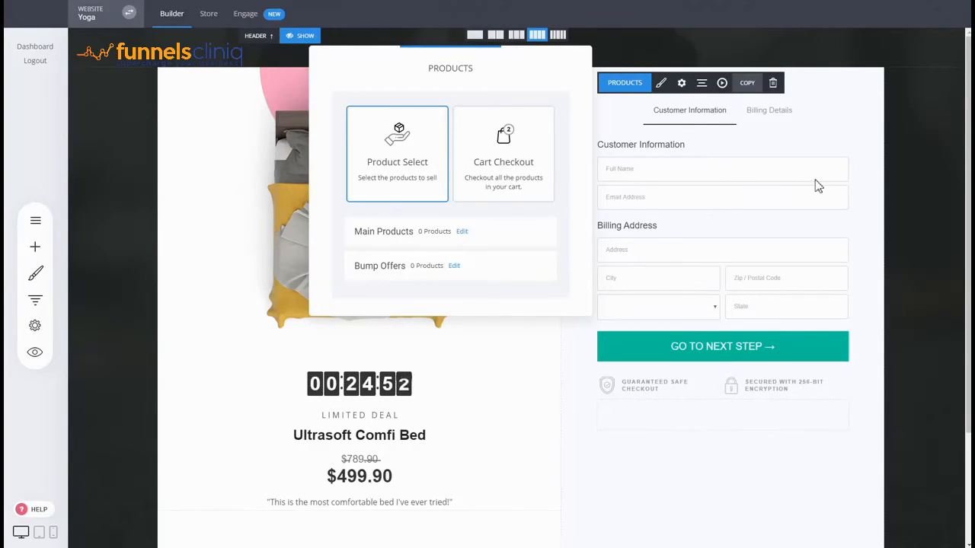
pyautogui.click(464, 232)
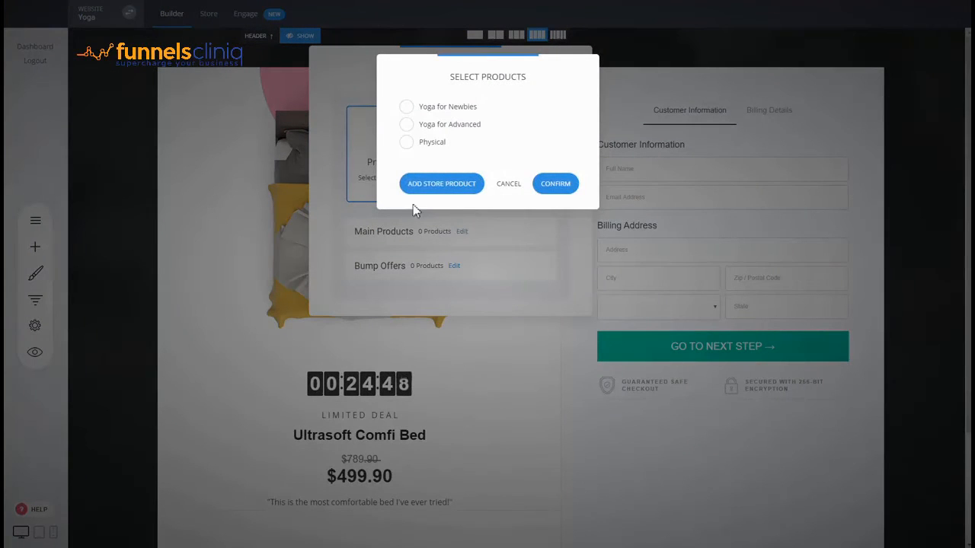
pyautogui.click(435, 145)
pyautogui.click(541, 188)
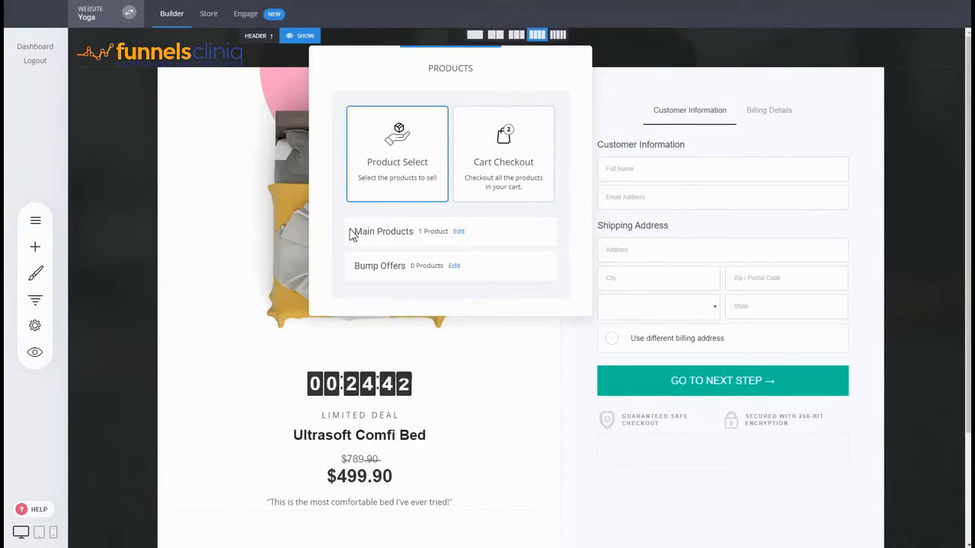
pyautogui.click(661, 254)
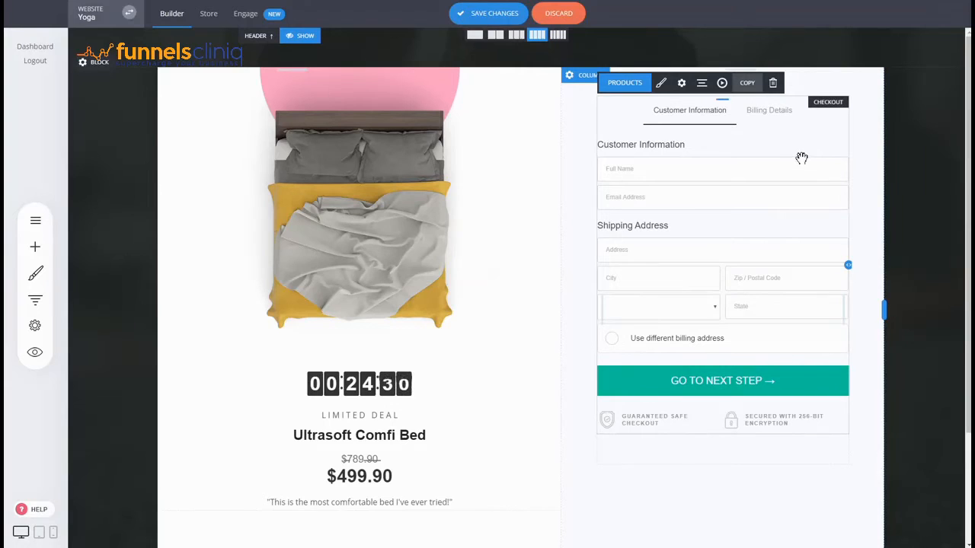
# Step: Switch the checkout form to the 1-Step Checkout style and look over its sections
pyautogui.click(662, 85)
pyautogui.click(418, 152)
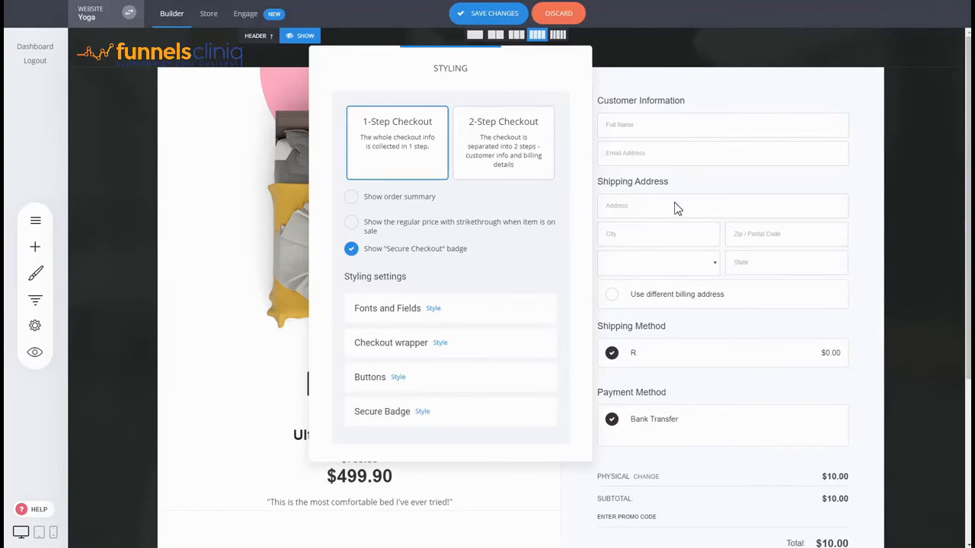
pyautogui.click(704, 215)
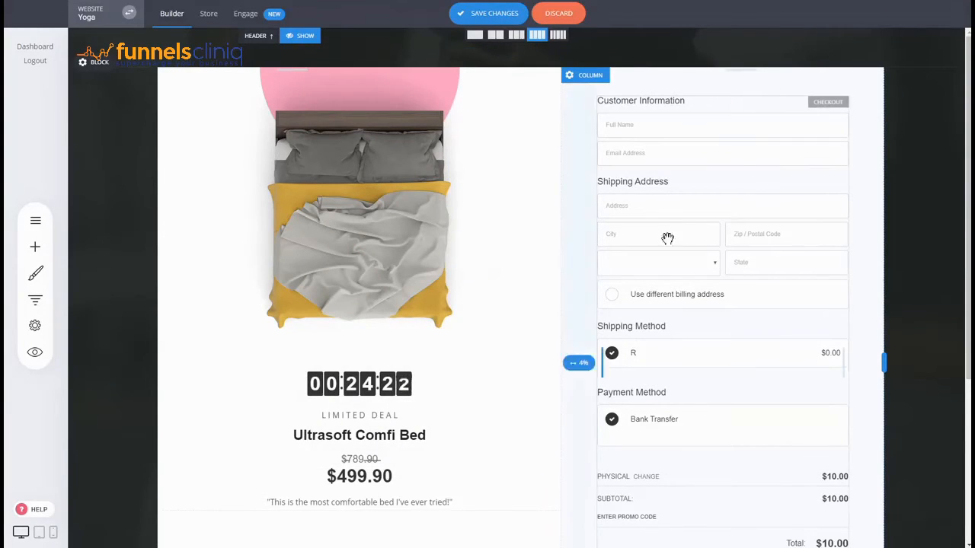
pyautogui.scroll(-3, 677, 230)
pyautogui.scroll(3, 682, 235)
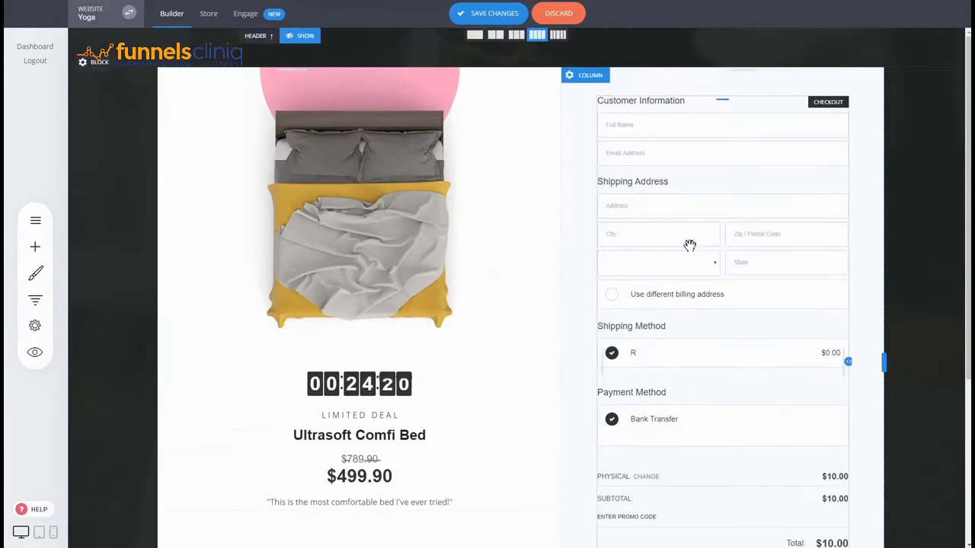
# Step: Return the checkout form to the 2-Step Checkout style
pyautogui.click(660, 83)
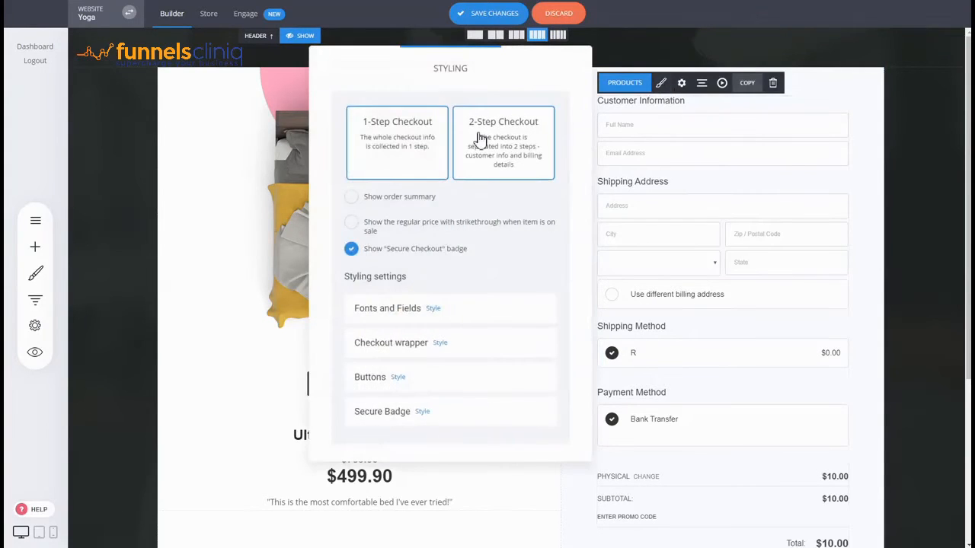
pyautogui.click(480, 140)
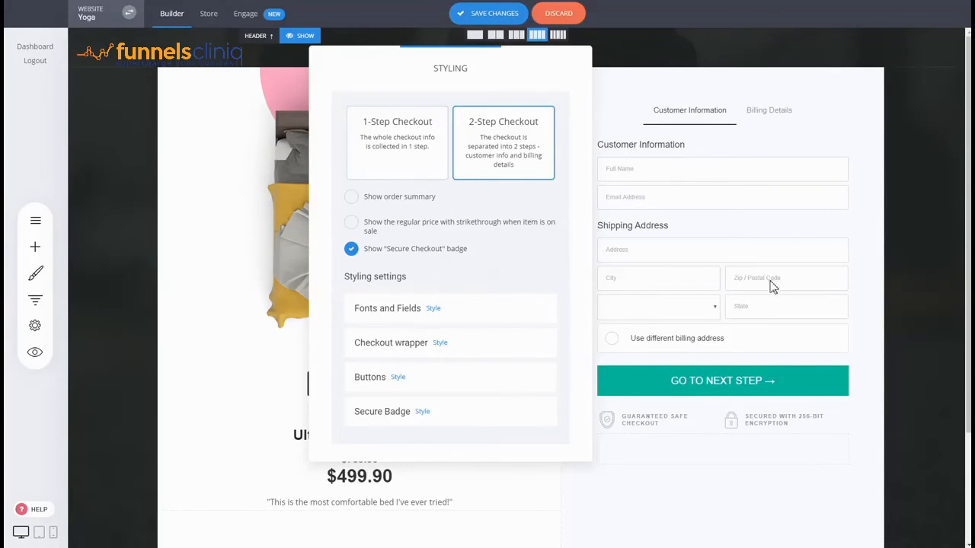
pyautogui.click(787, 305)
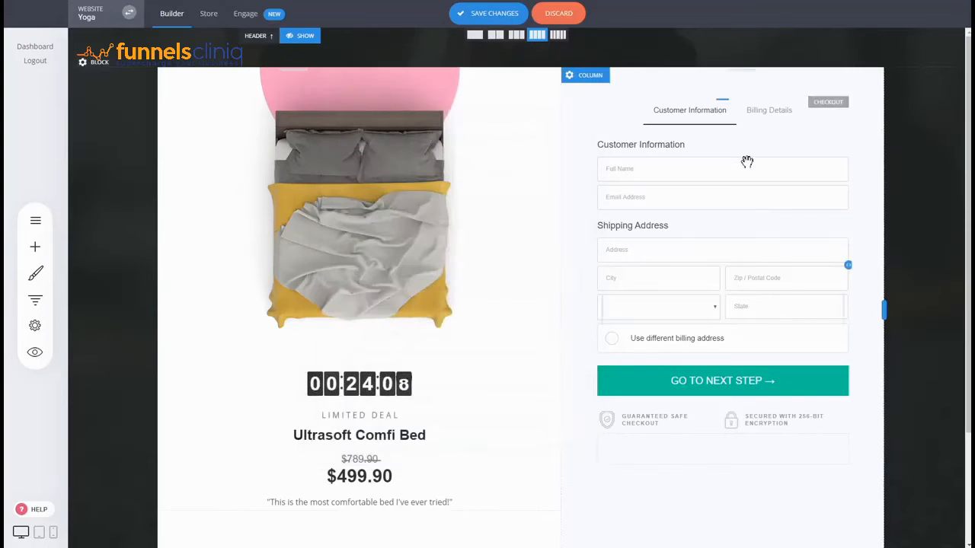
# Step: Add a bump offer to the checkout form with Yoga for Advanced as the bump product
pyautogui.click(632, 90)
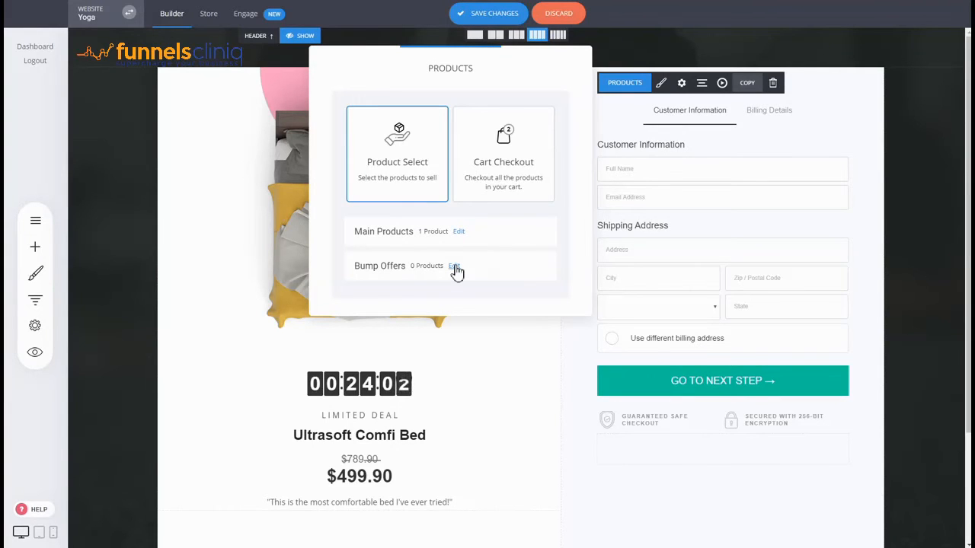
pyautogui.click(455, 268)
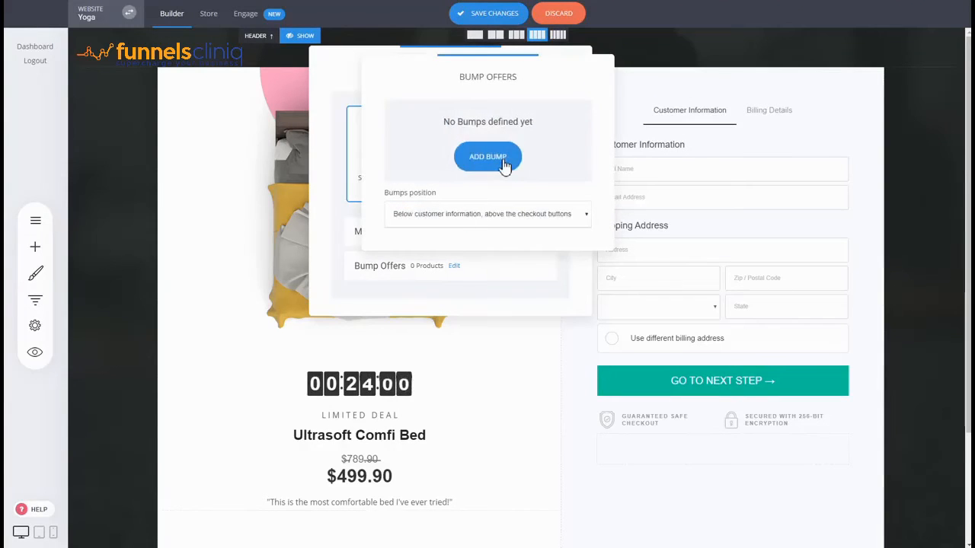
pyautogui.click(504, 166)
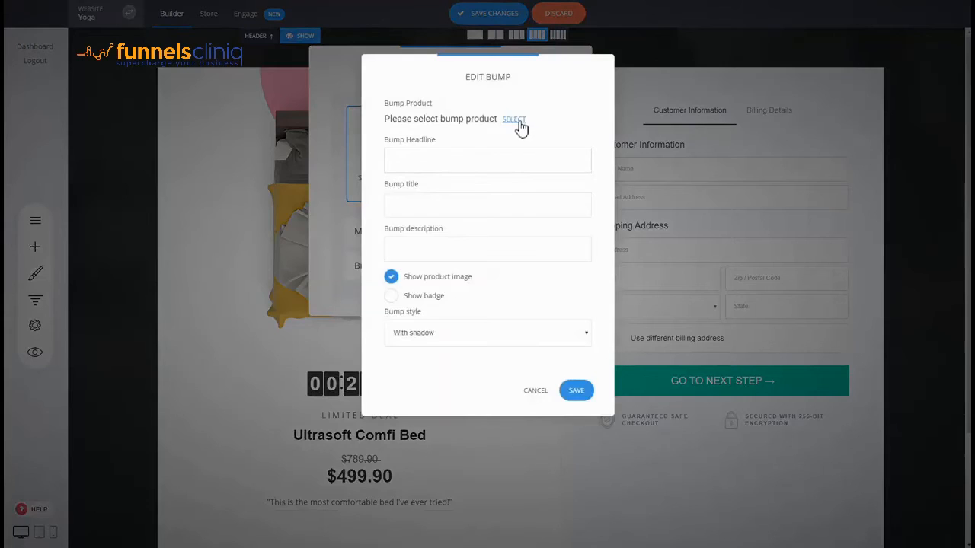
pyautogui.click(514, 121)
pyautogui.click(467, 131)
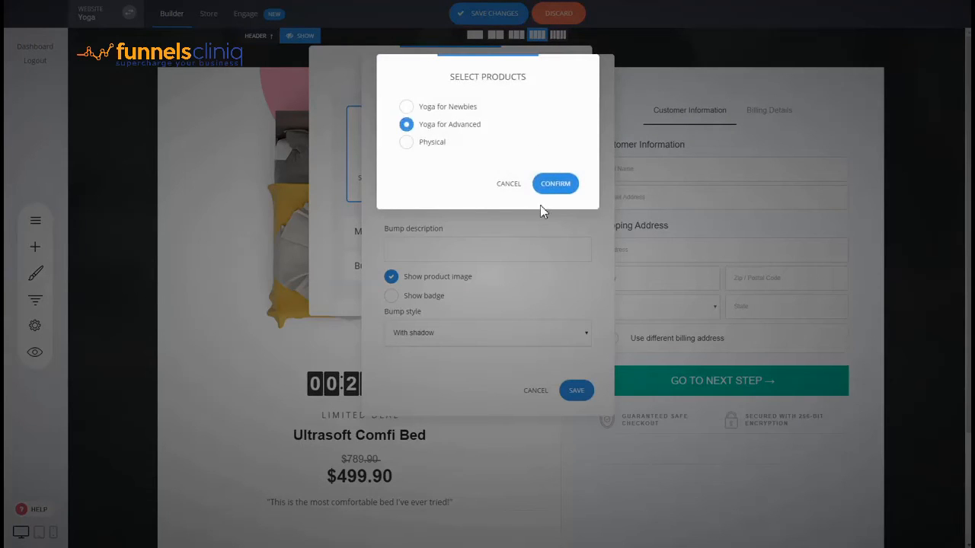
pyautogui.click(555, 188)
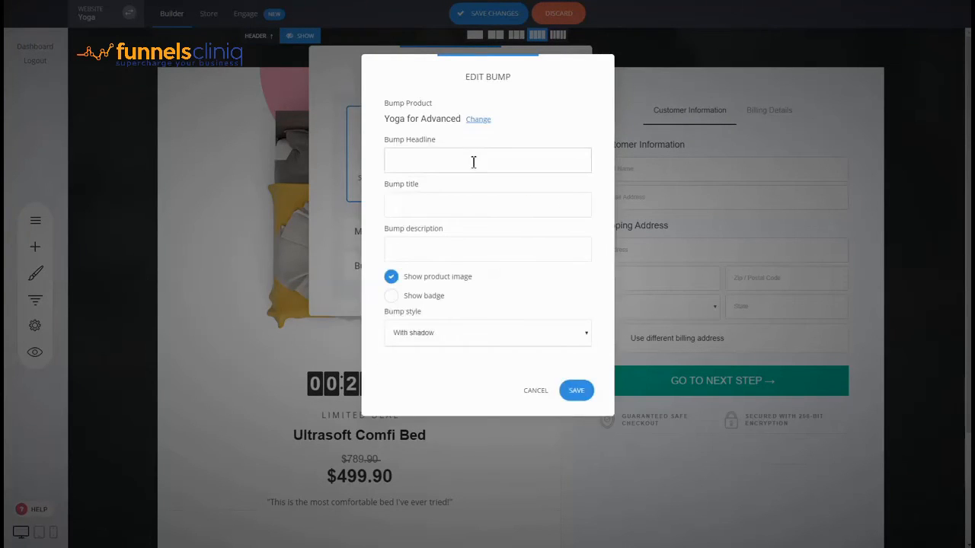
# Step: Set the bump headline to "Yes! I want buy this Class!" and save the bump offer
pyautogui.write('Yes! I want buy this Class!')
pyautogui.click(576, 392)
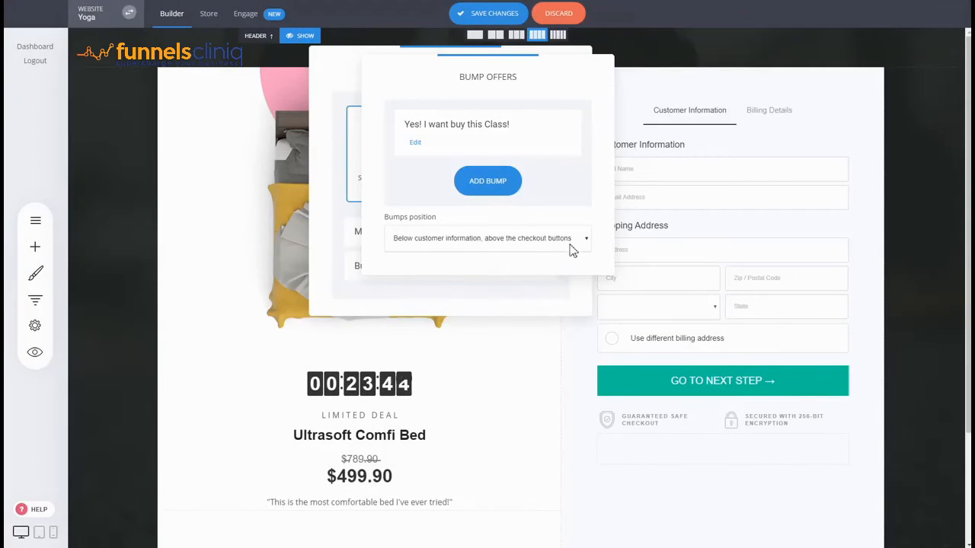
pyautogui.click(540, 292)
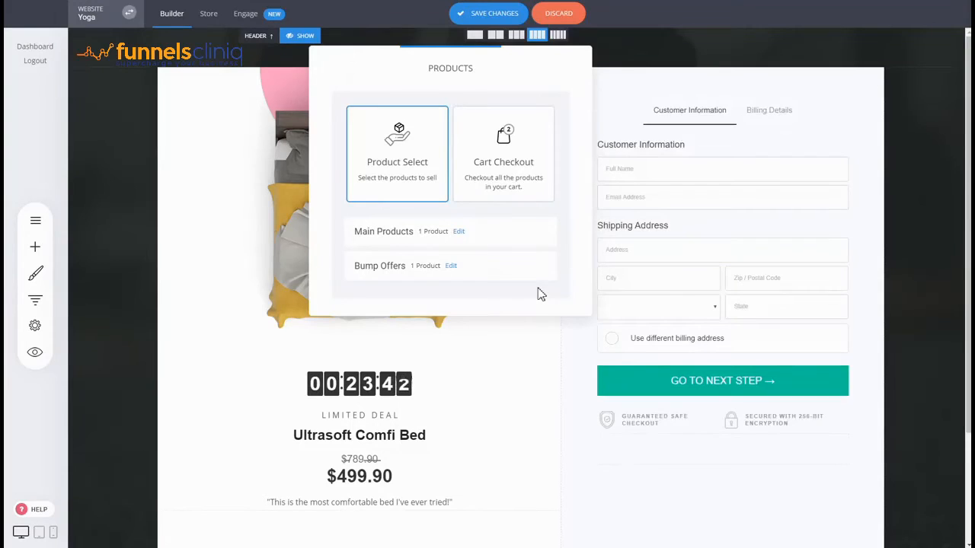
pyautogui.click(694, 204)
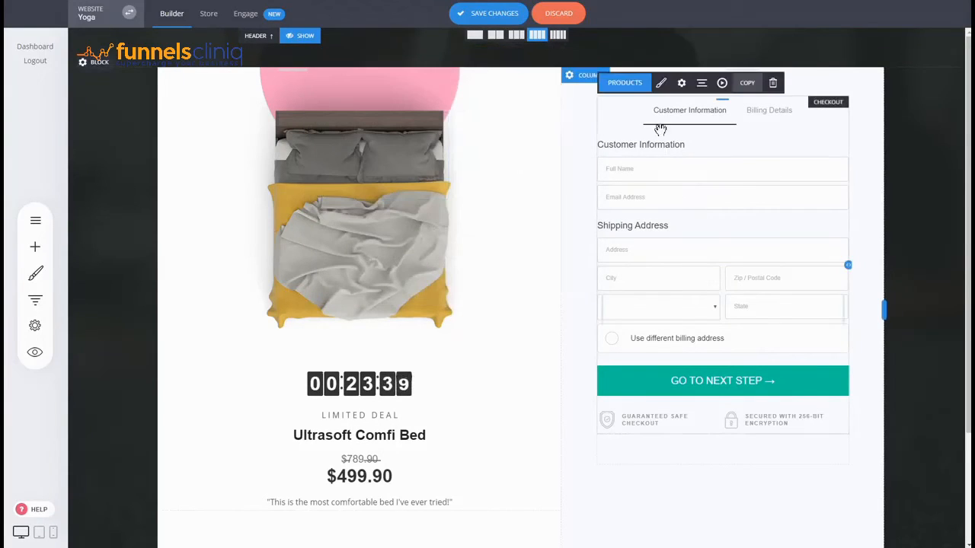
# Step: Try the 1-Step Checkout style and check how the bump offer and order totals appear in the form
pyautogui.click(661, 84)
pyautogui.click(411, 150)
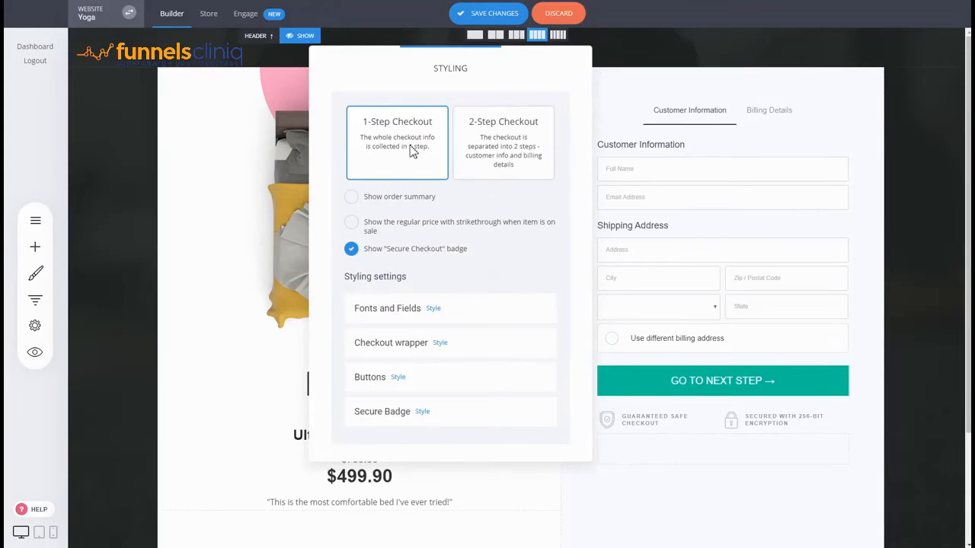
pyautogui.click(733, 250)
pyautogui.scroll(-2, 766, 297)
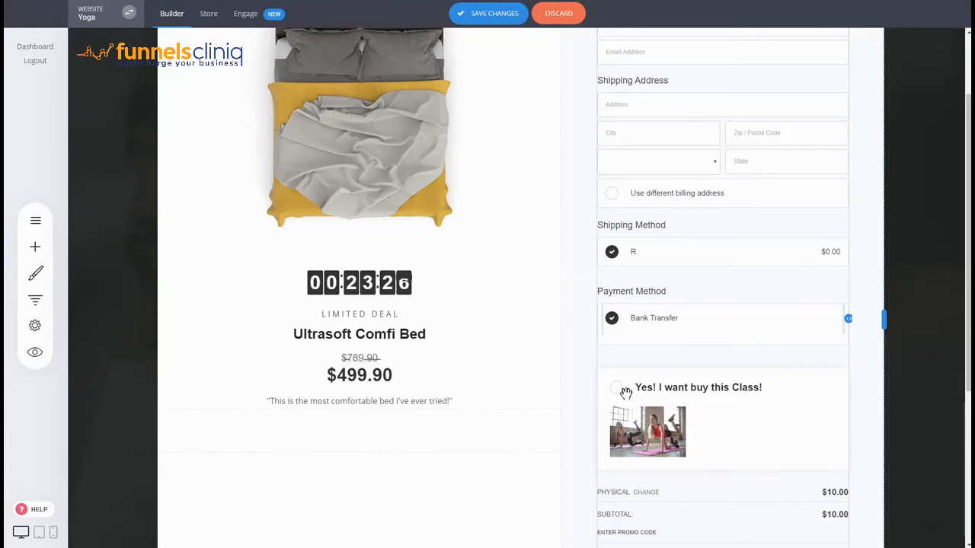
pyautogui.scroll(-2, 743, 389)
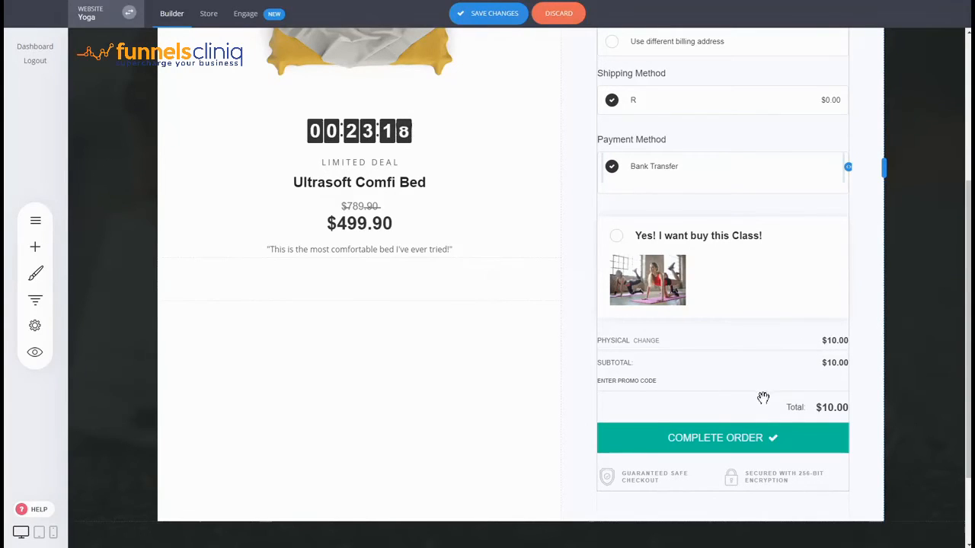
pyautogui.scroll(1, 756, 390)
pyautogui.scroll(3, 755, 390)
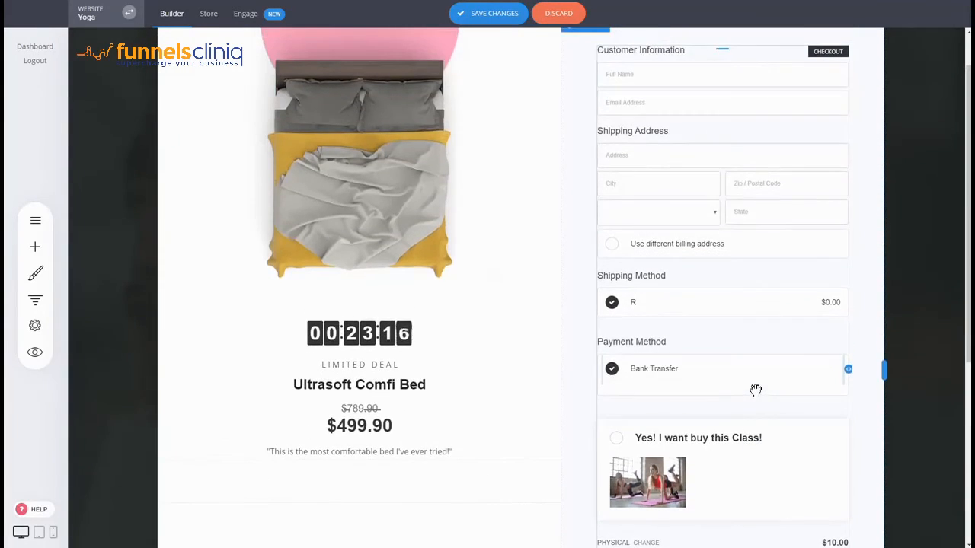
pyautogui.scroll(2, 756, 391)
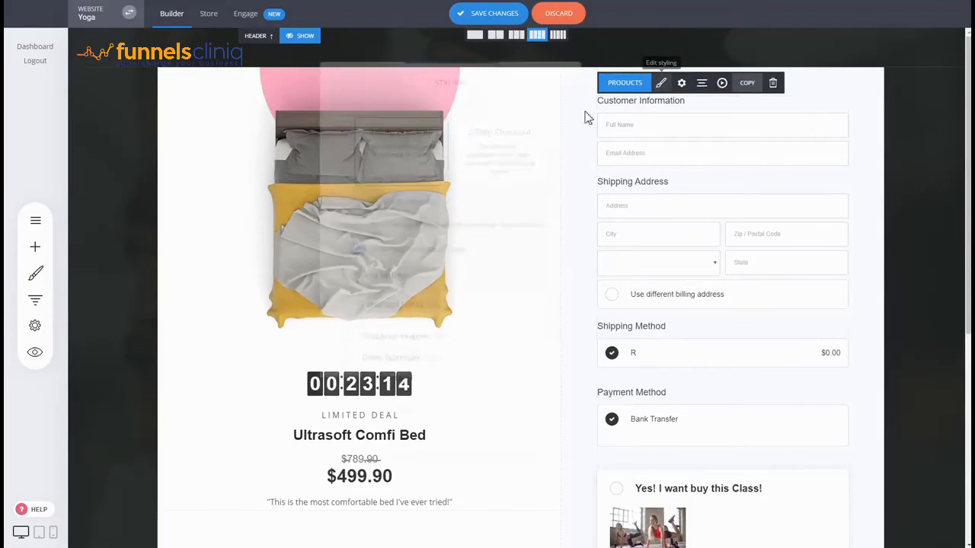
# Step: Set the checkout form back to 2-Step Checkout and save the page changes
pyautogui.click(536, 156)
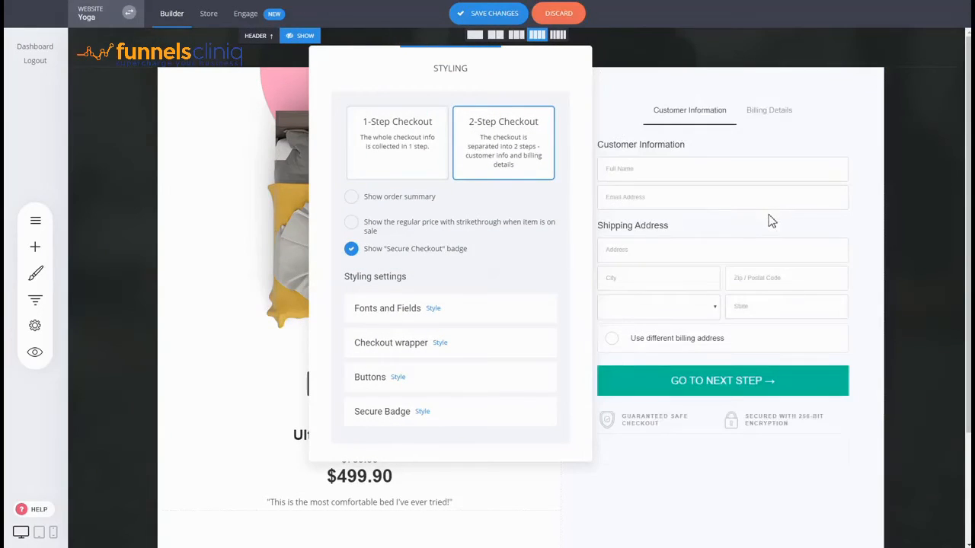
pyautogui.click(770, 218)
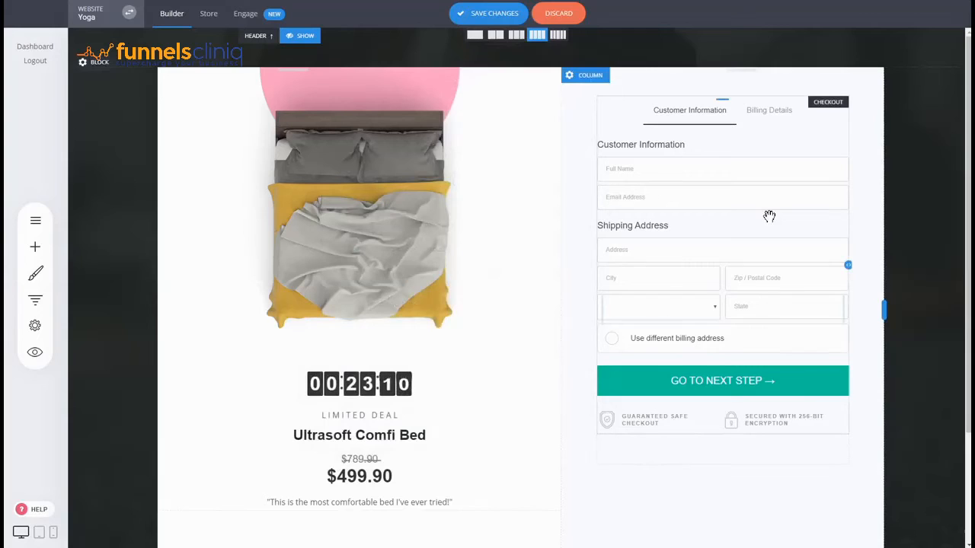
pyautogui.click(481, 13)
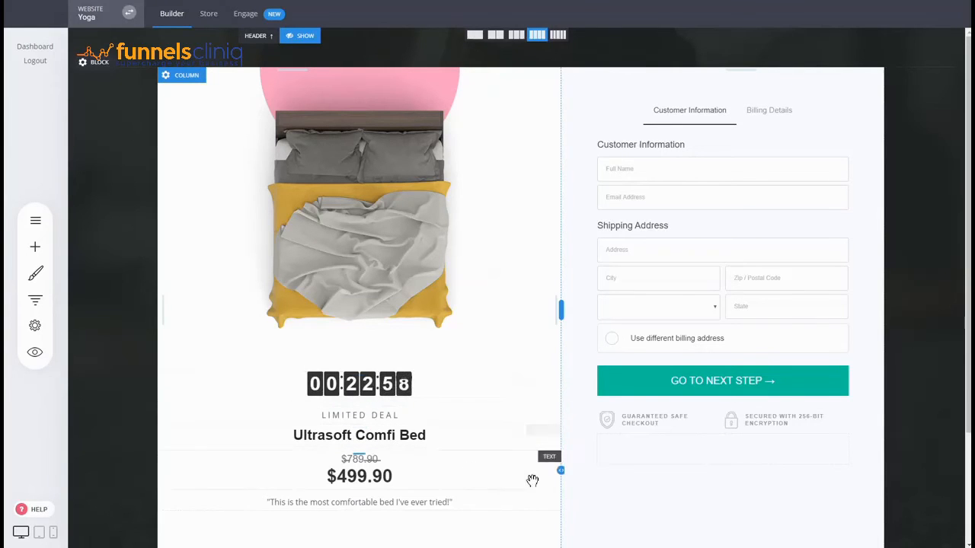
# Step: Browse the Checkout page templates available for a new funnel step, and close the template gallery without selecting one
pyautogui.scroll(-2, 607, 421)
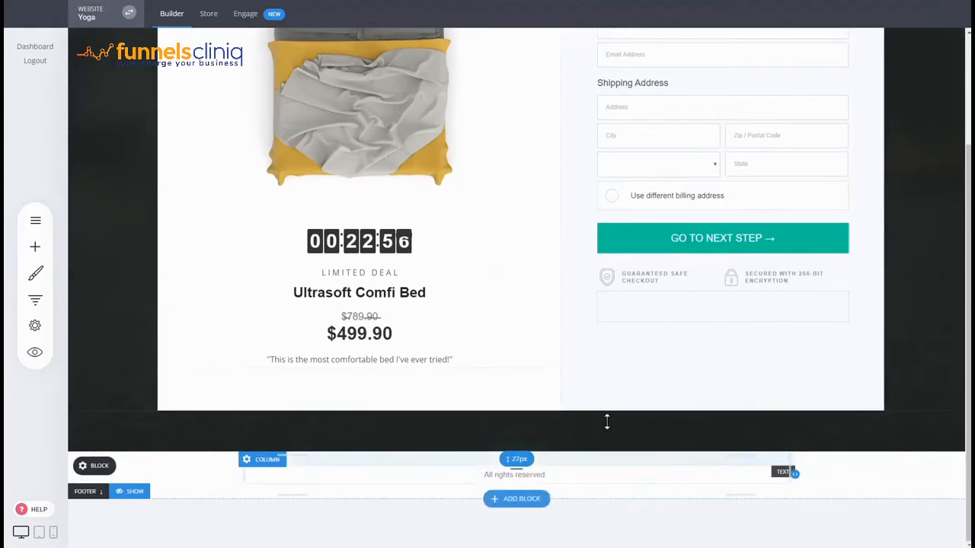
pyautogui.click(34, 300)
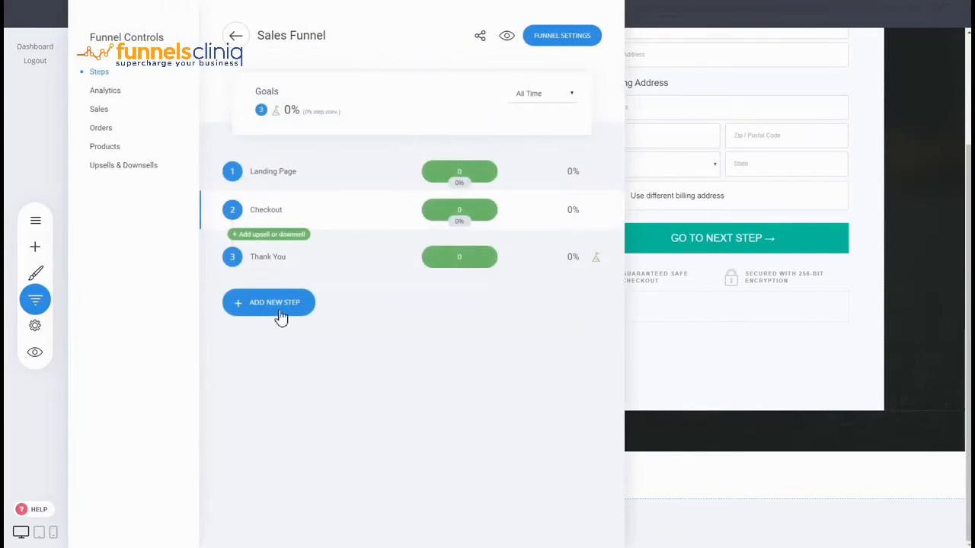
pyautogui.click(281, 314)
pyautogui.click(373, 304)
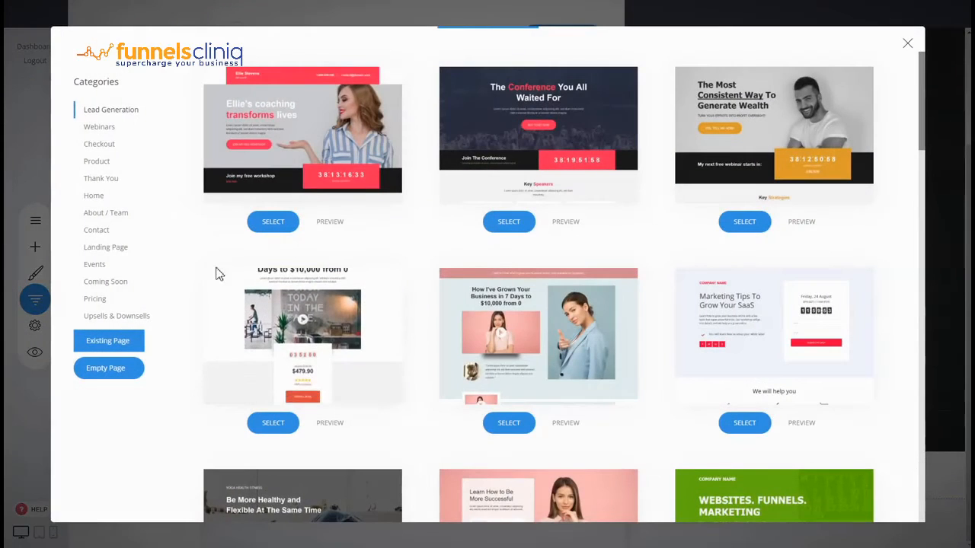
pyautogui.click(101, 144)
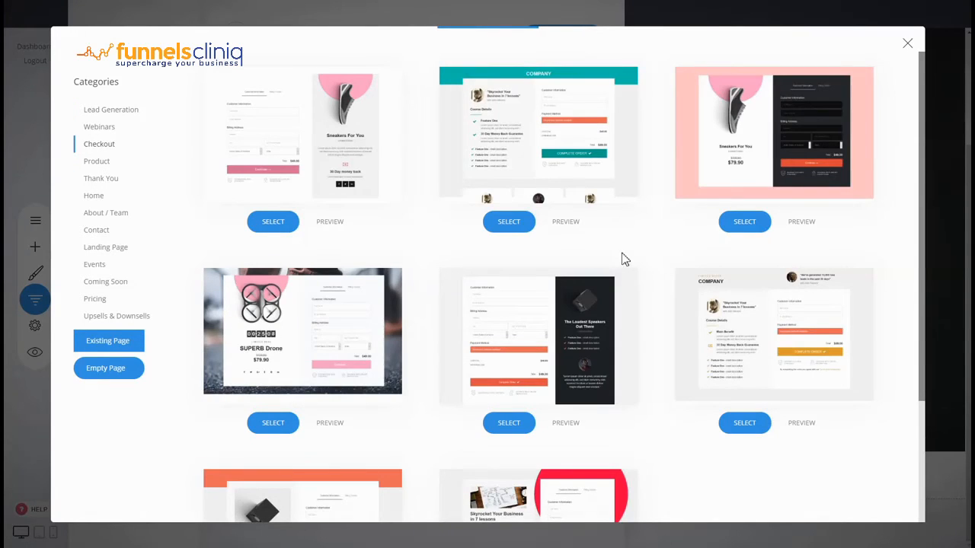
pyautogui.scroll(-2, 629, 272)
pyautogui.scroll(2, 731, 462)
pyautogui.moveTo(327, 152)
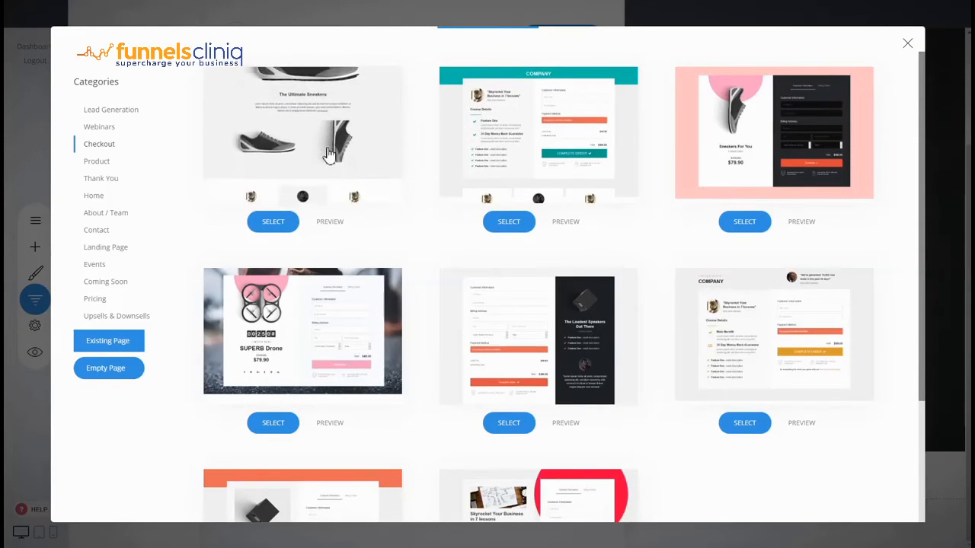
pyautogui.click(908, 45)
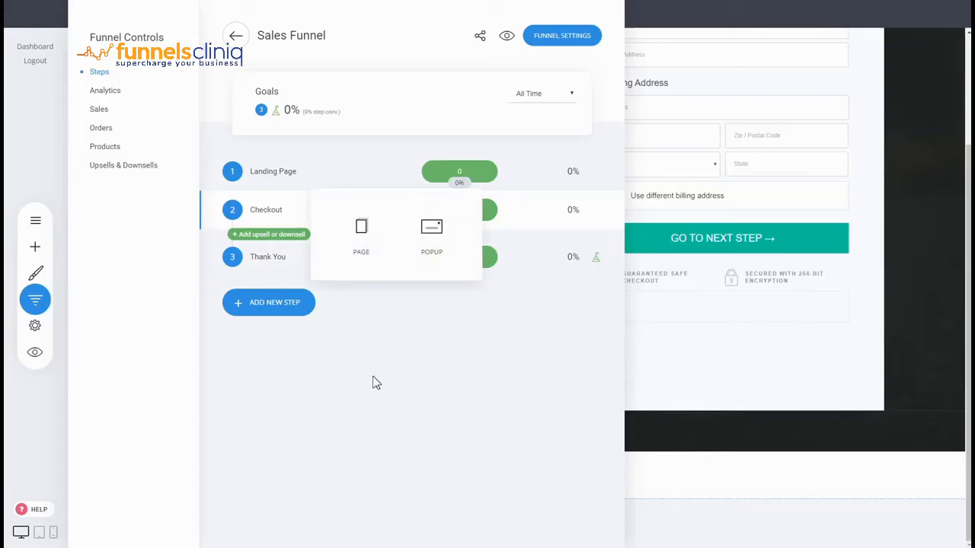
# Step: Add a page named Upsell under the Checkout step, using the Upsells & Downsells template with Public access
pyautogui.click(361, 252)
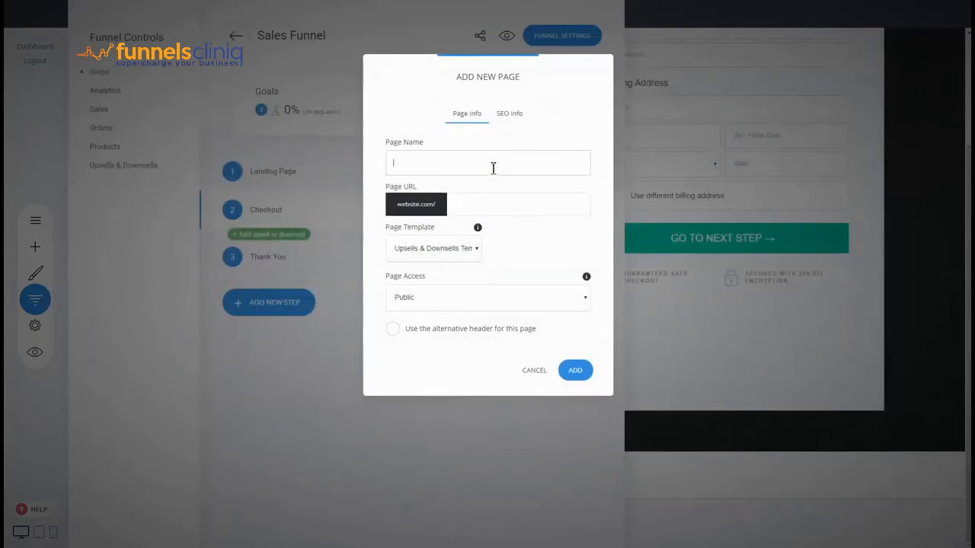
pyautogui.click(487, 166)
pyautogui.write('Upsell')
pyautogui.click(573, 373)
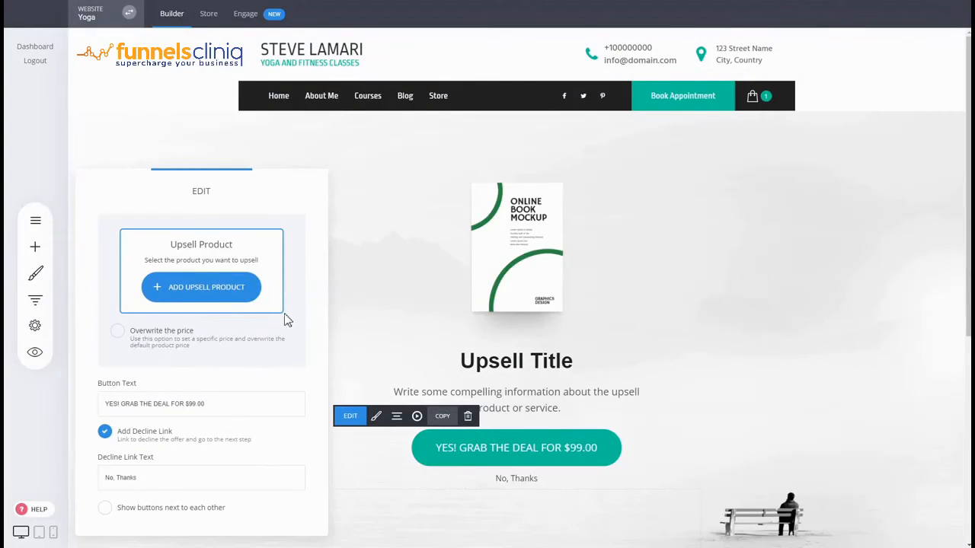
# Step: Assign Yoga for Advanced as the upsell product of the offer button on the Upsell page
pyautogui.click(255, 294)
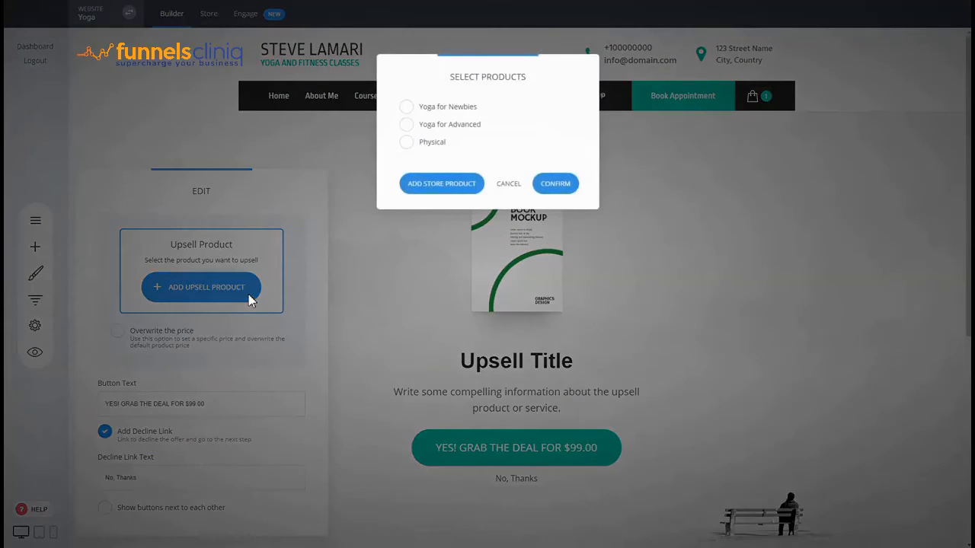
pyautogui.click(461, 125)
pyautogui.click(561, 183)
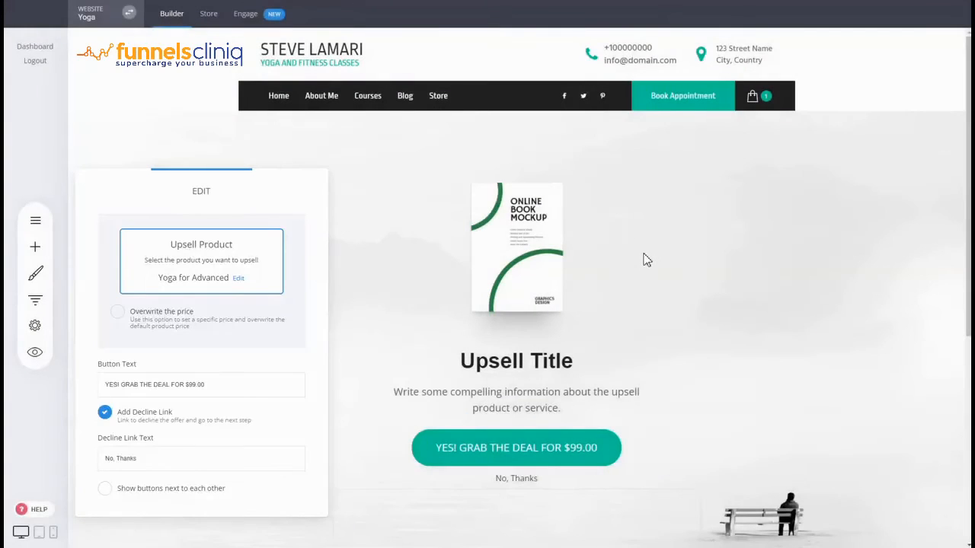
pyautogui.click(640, 259)
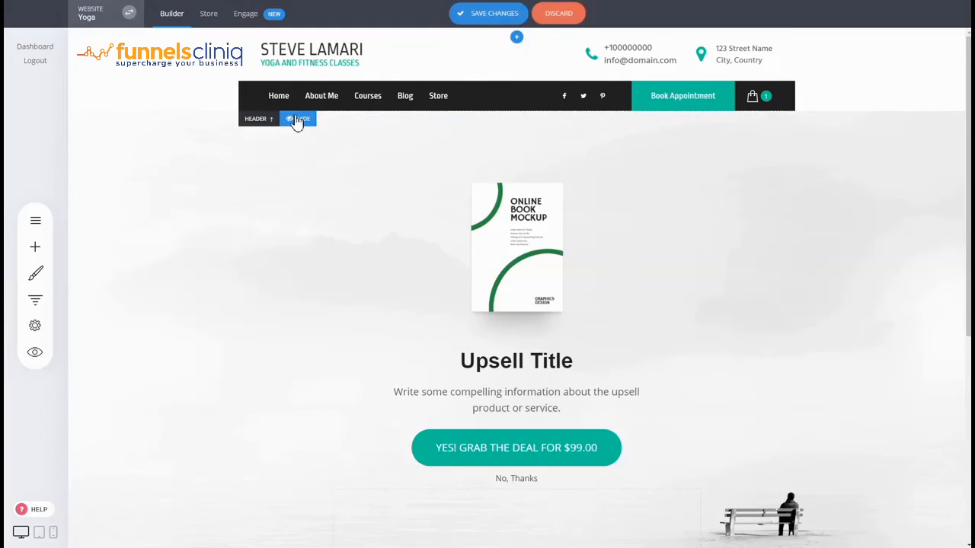
# Step: Hide the header on the Upsell page and save the page changes
pyautogui.click(299, 118)
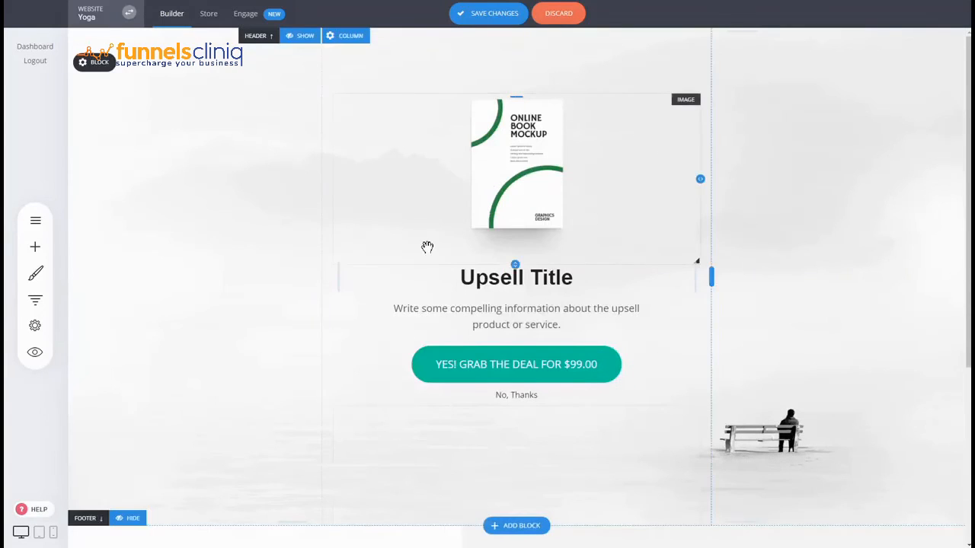
pyautogui.click(500, 17)
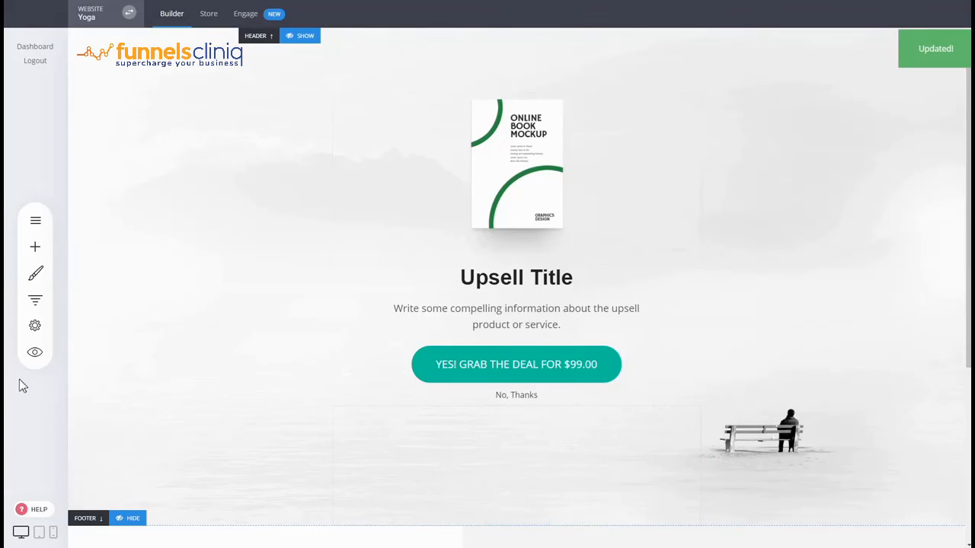
# Step: Review the funnel's step list and its Sales, Orders, Products and Upsells & Downsells reports
pyautogui.click(35, 300)
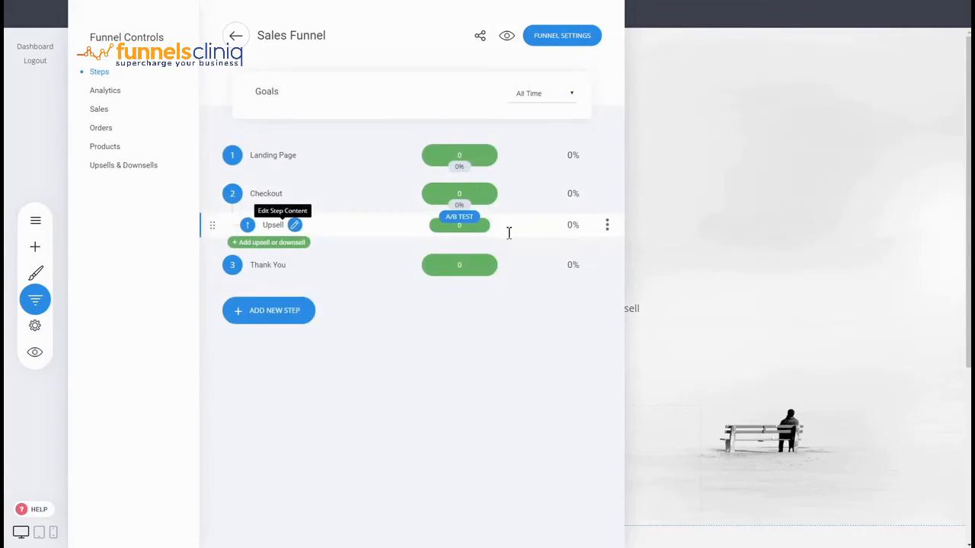
pyautogui.click(764, 232)
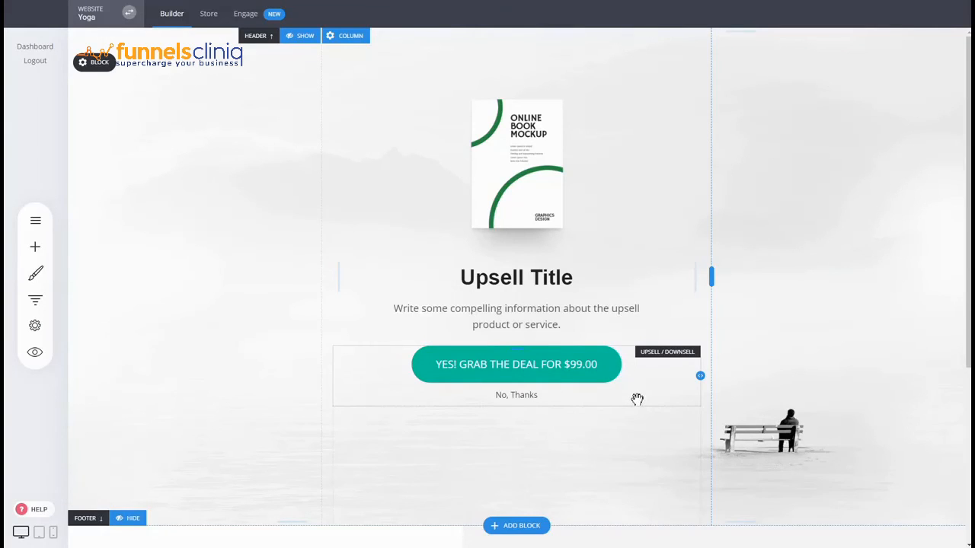
pyautogui.click(35, 300)
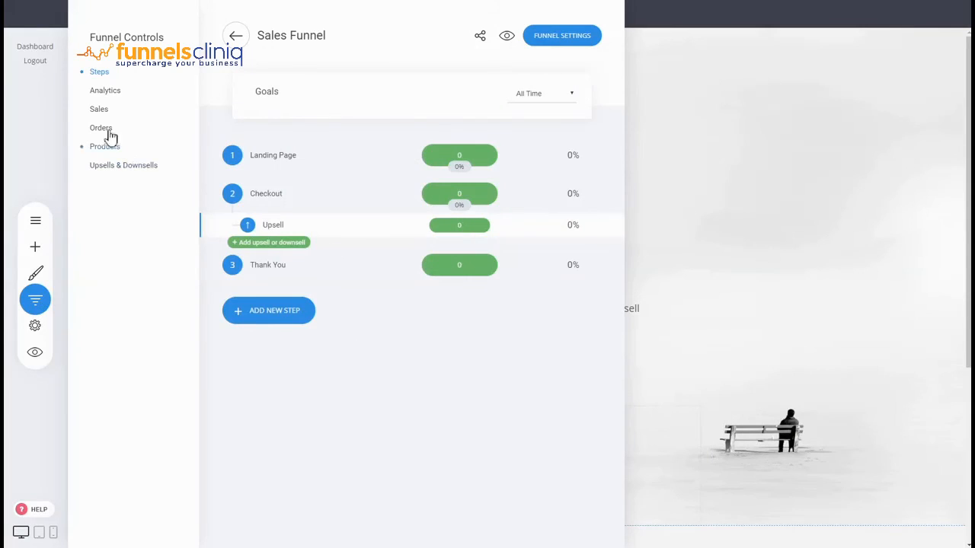
pyautogui.click(97, 114)
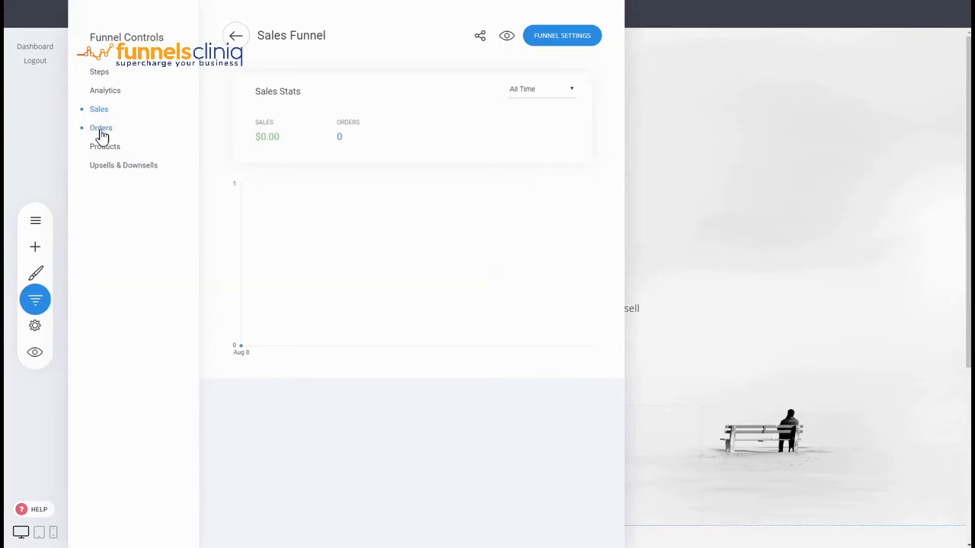
pyautogui.click(100, 130)
pyautogui.click(101, 148)
pyautogui.click(102, 168)
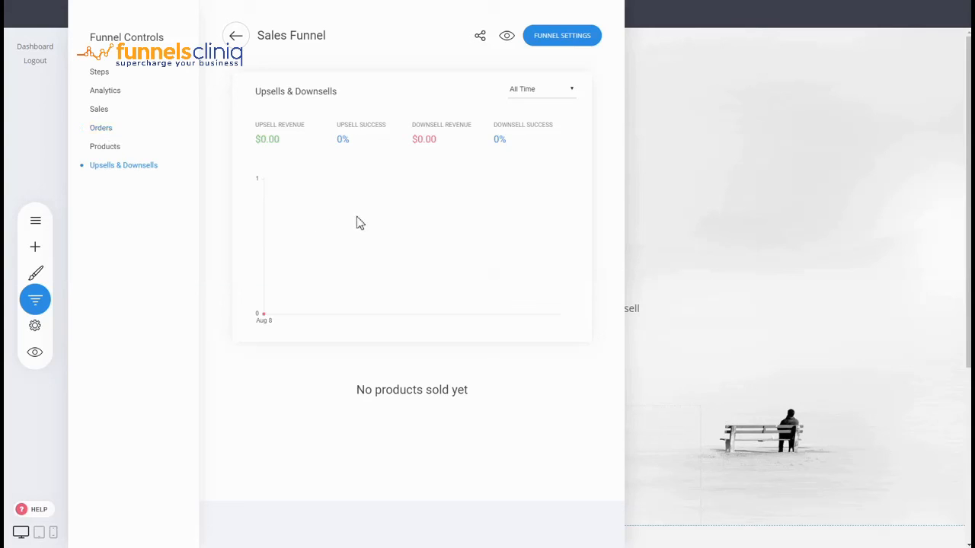
pyautogui.click(690, 149)
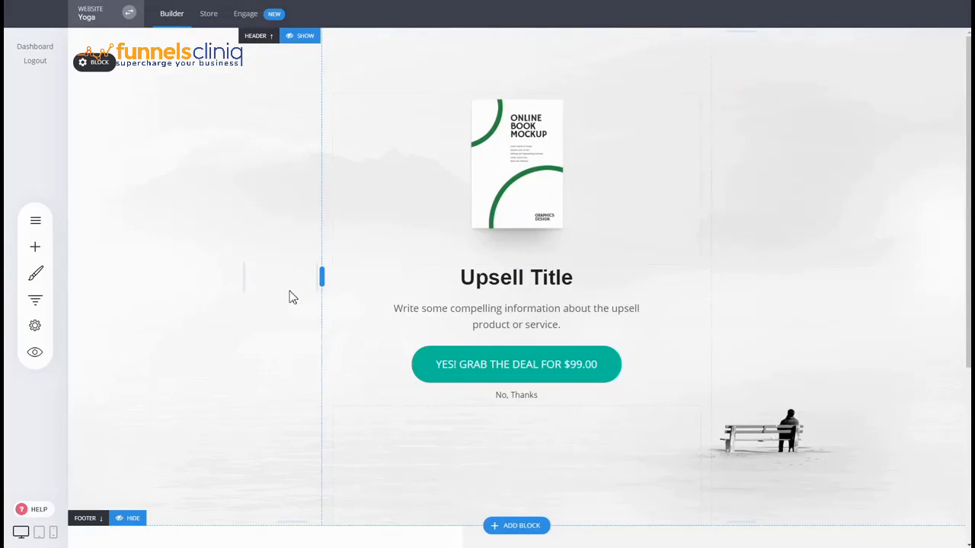
# Step: Reload the website builder and open the Landing Page step of the Sales Funnel for content editing
pyautogui.click(180, 23)
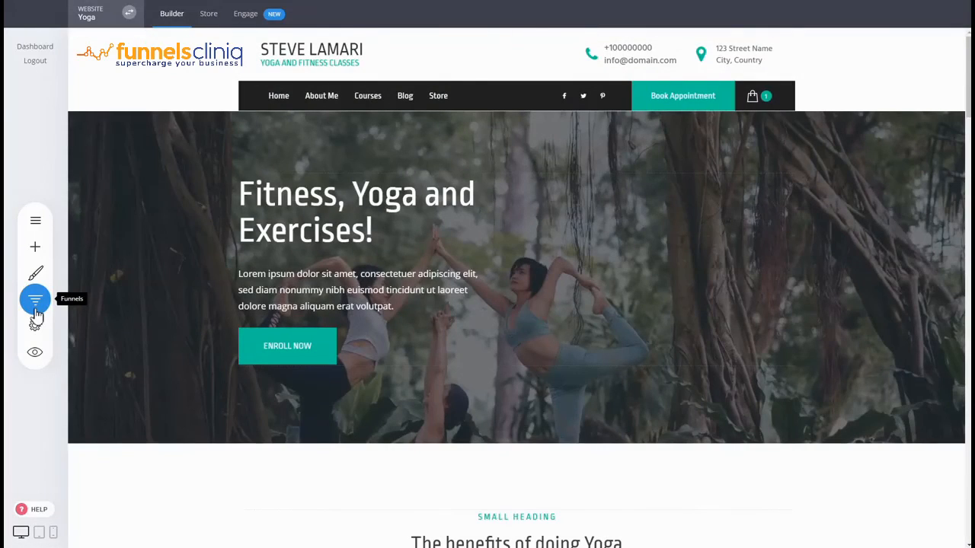
pyautogui.click(35, 312)
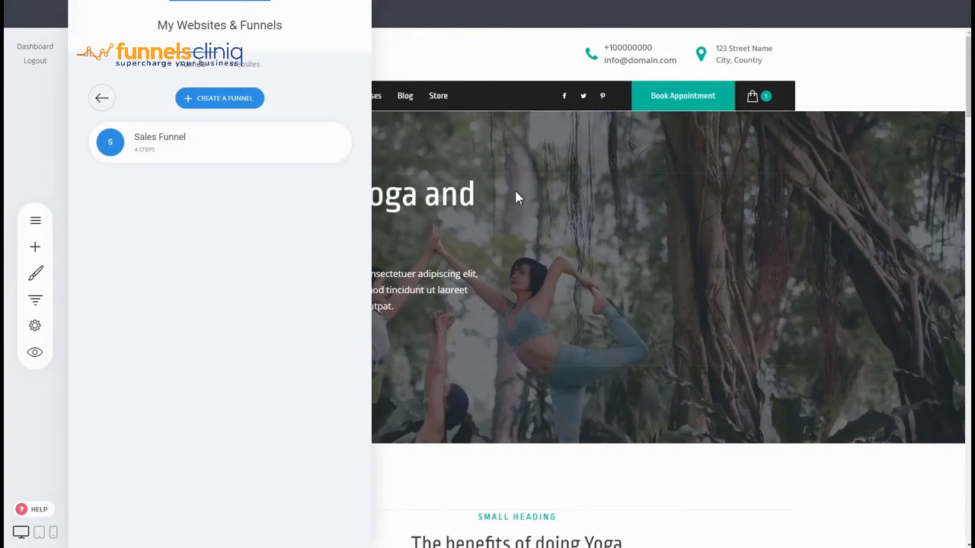
pyautogui.moveTo(217, 148)
pyautogui.click(216, 147)
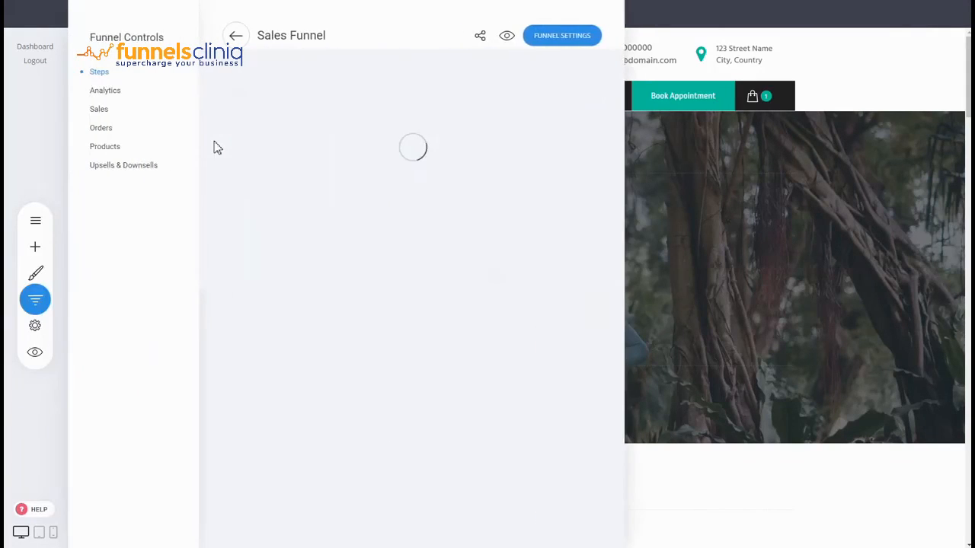
pyautogui.click(274, 154)
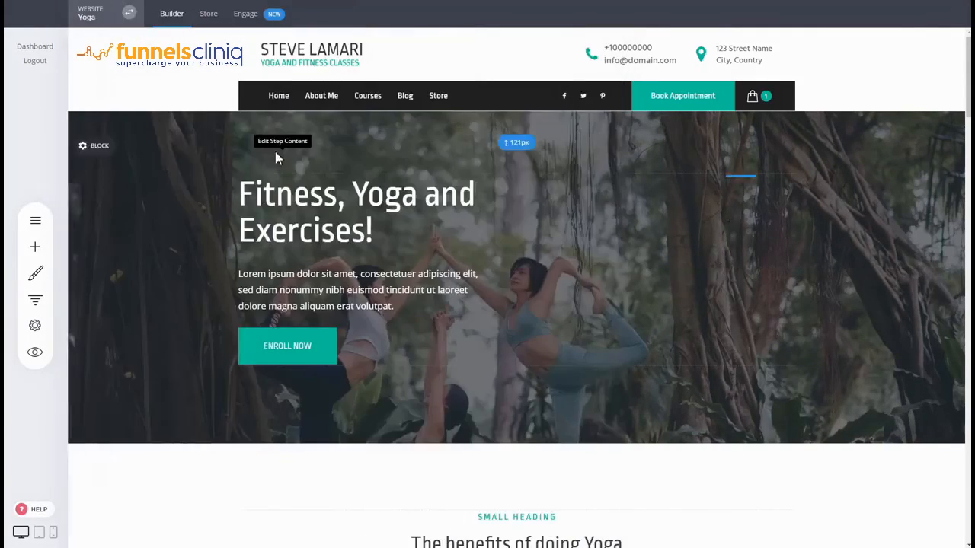